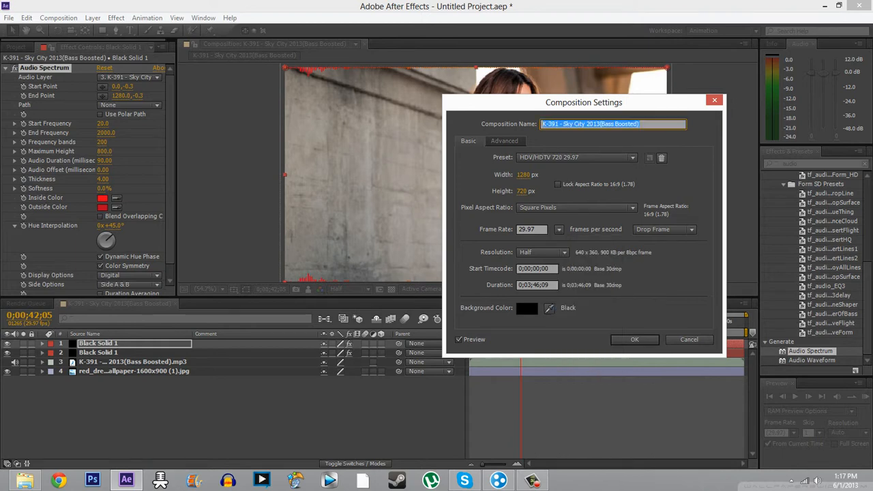
Step: Check the frame rate options in the composition settings without changing them, and preview the finished audio spectrum composition
click(558, 229)
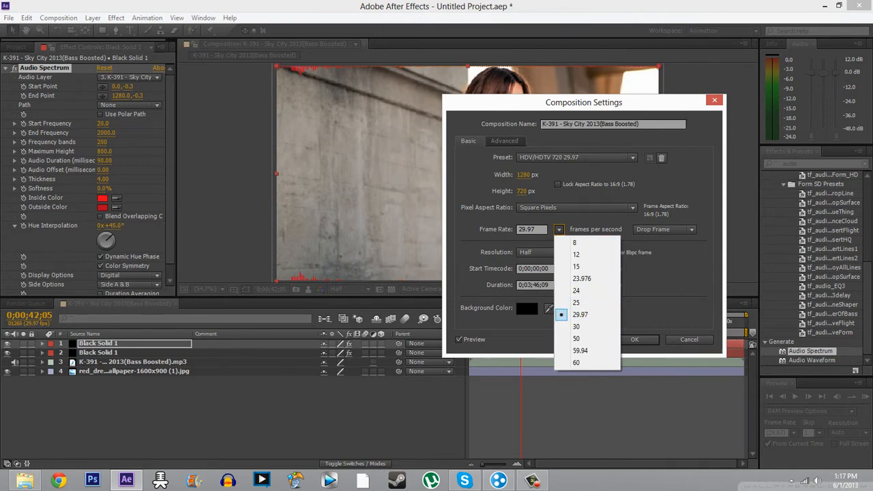
key(Escape)
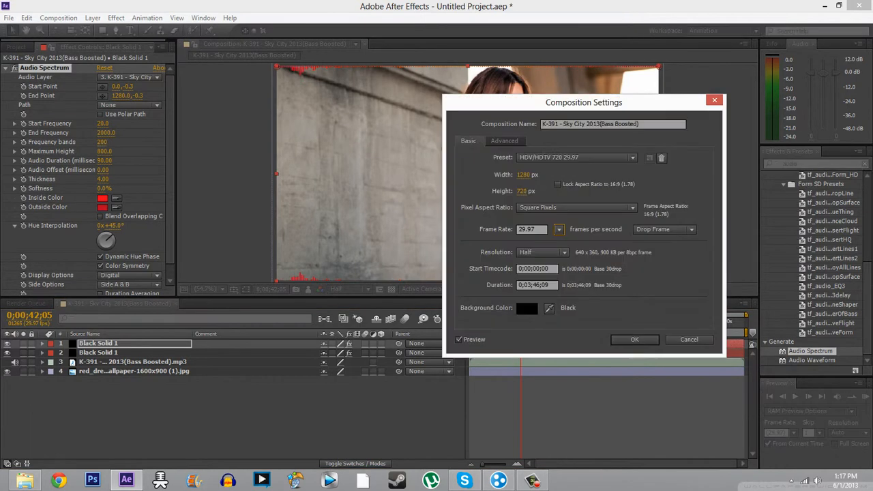
key(Escape)
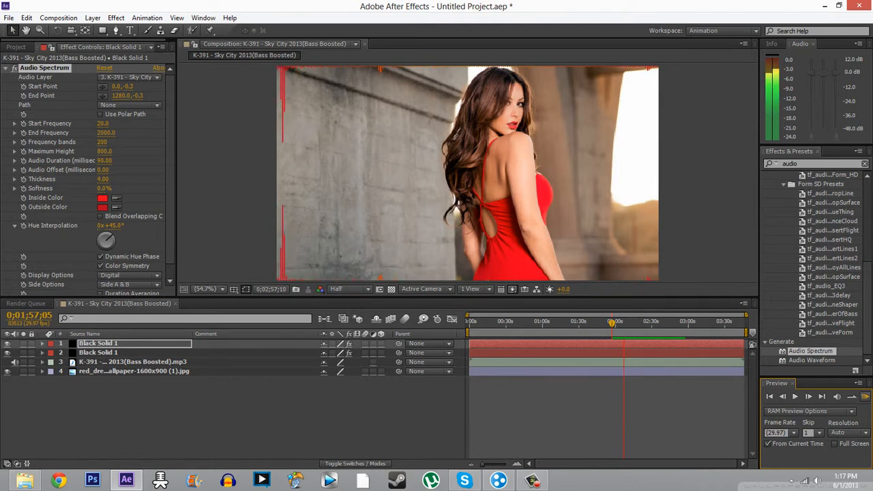
key(space)
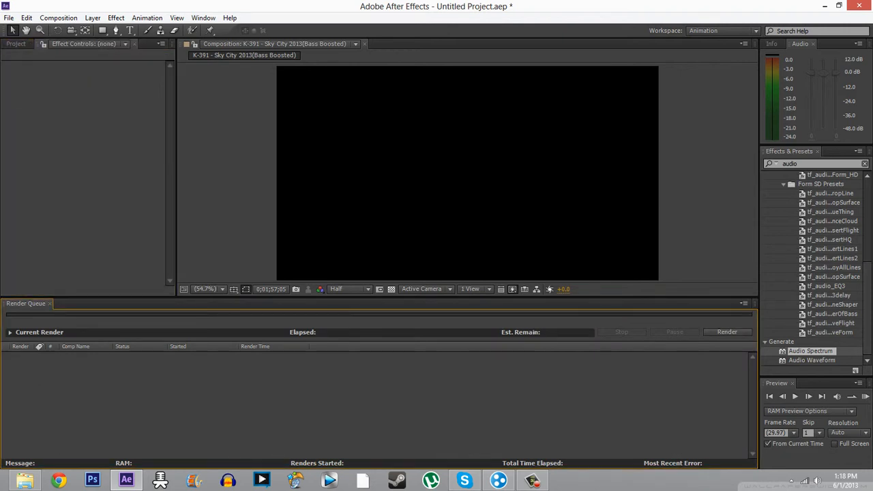
Step: Create a composition from the K-391 - Sky City 2013(Bass Boosted) mp3 and add the red dress wallpaper beneath the audio layer
key(ctrl+0)
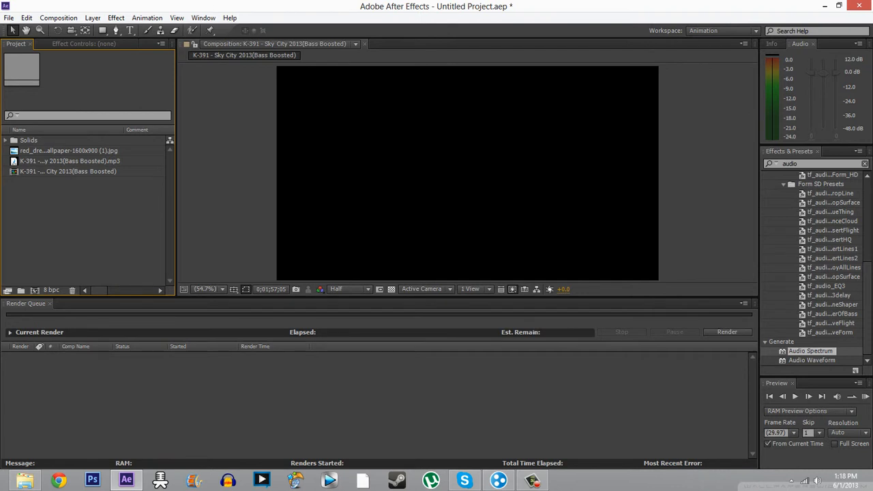
click(69, 161)
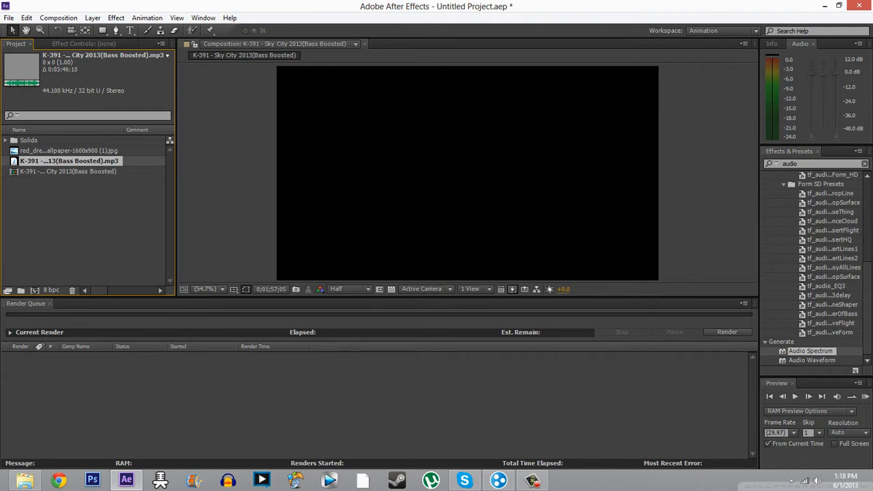
drag(114, 164, 35, 291)
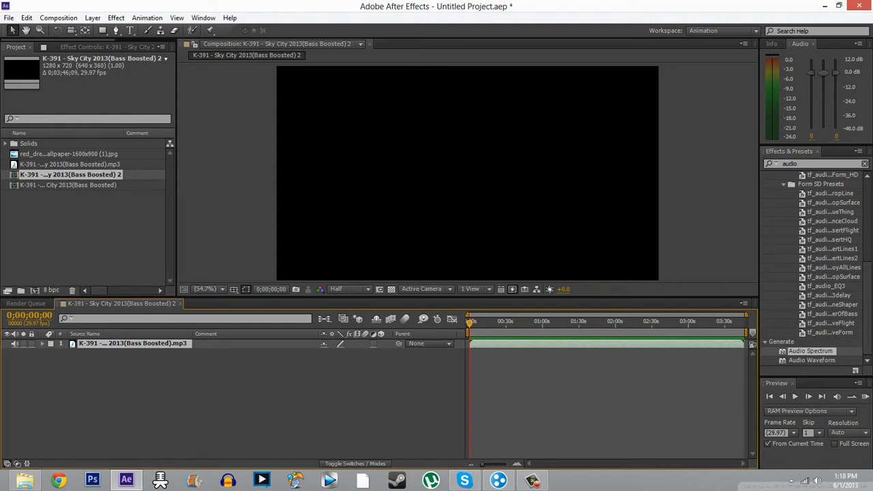
click(540, 323)
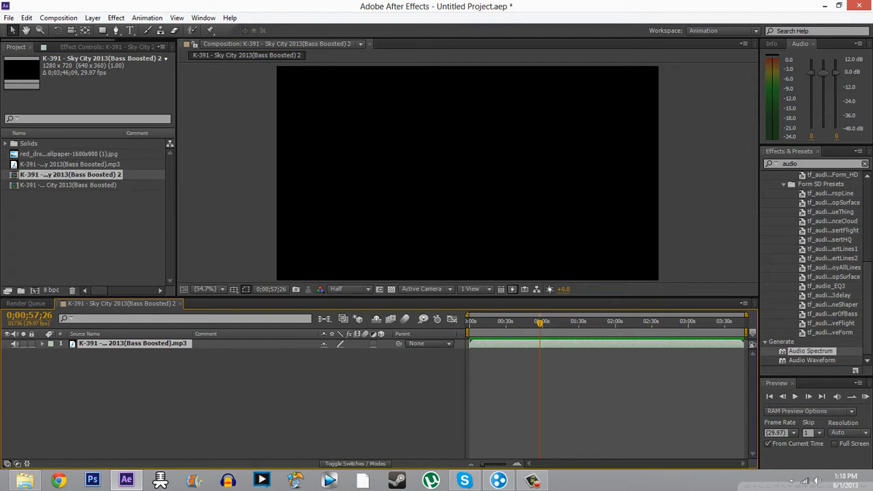
drag(68, 154, 111, 381)
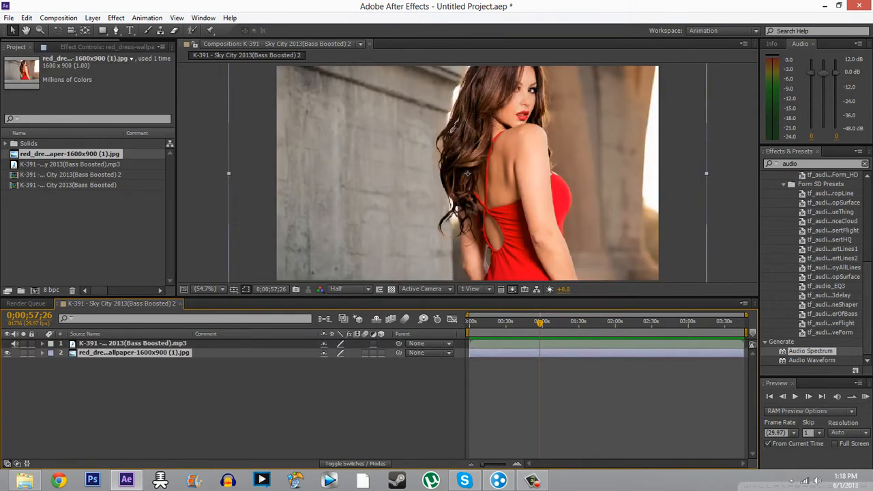
Step: Scale the wallpaper layer down to match the composition frame and set the preview resolution to Full
scroll(468, 173, down, 3)
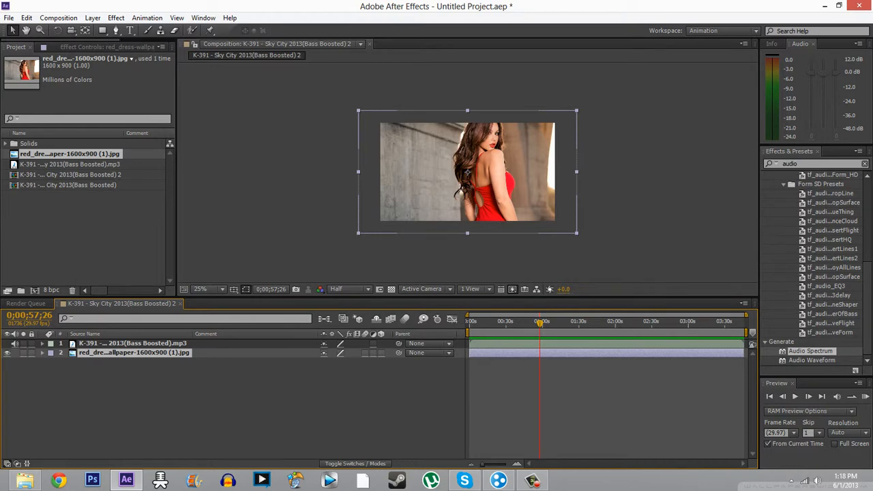
scroll(468, 172, up, 2)
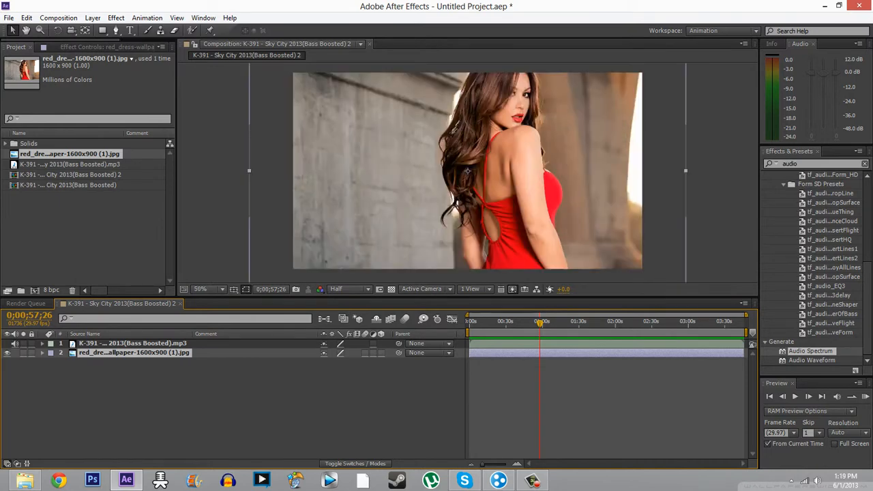
drag(468, 173, 243, 273)
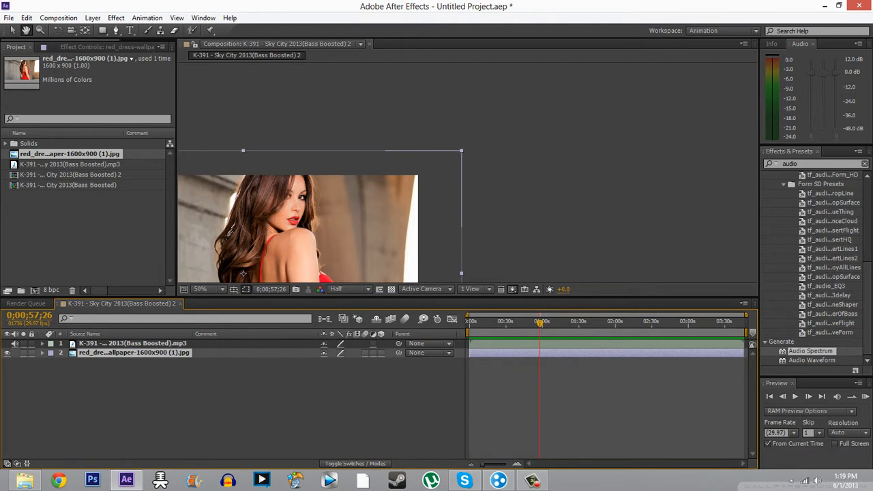
scroll(230, 233, up, 2)
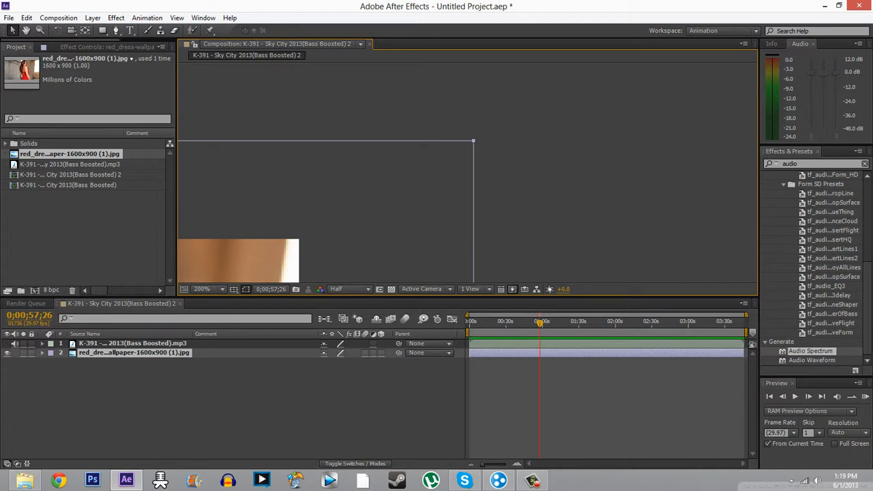
drag(474, 141, 300, 234)
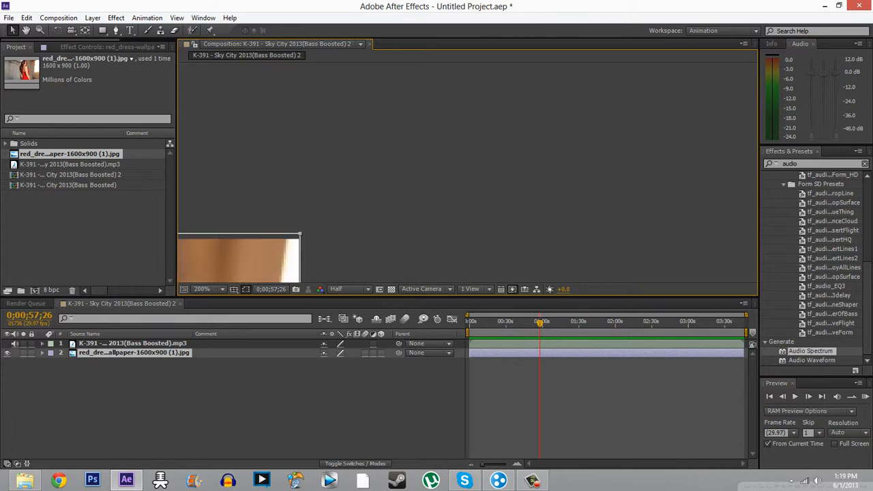
scroll(300, 233, down, 1)
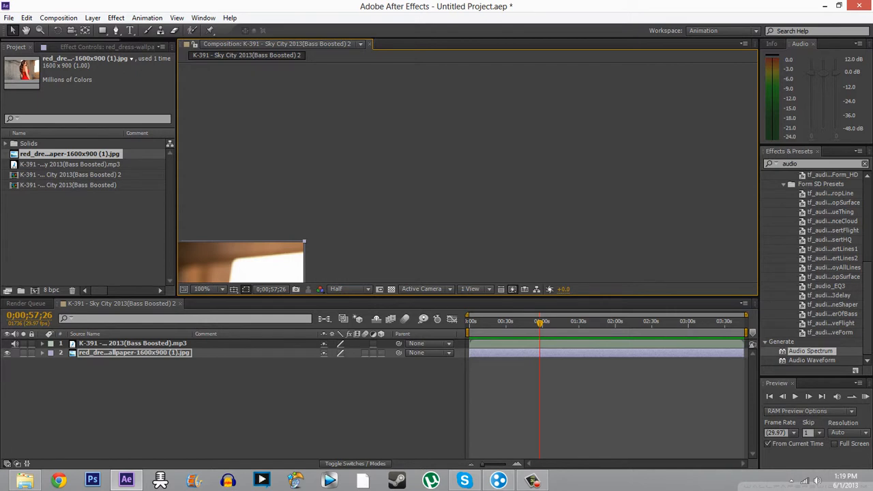
scroll(339, 239, down, 2)
click(208, 288)
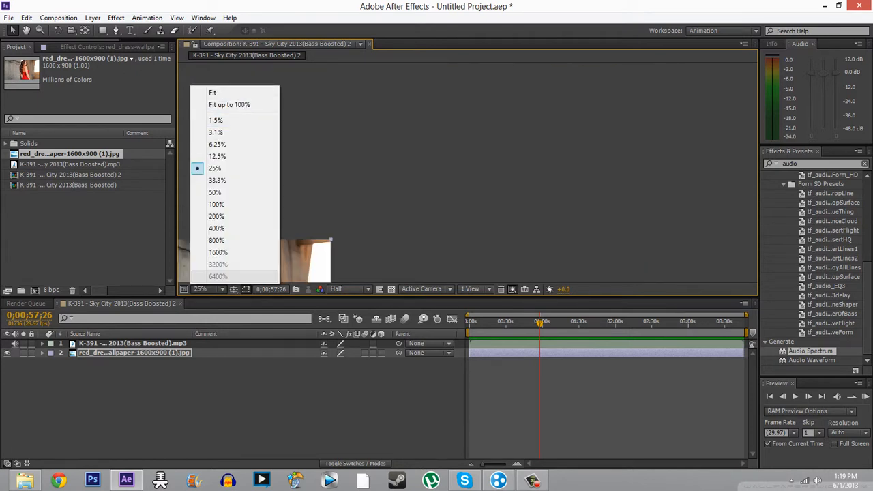
click(229, 105)
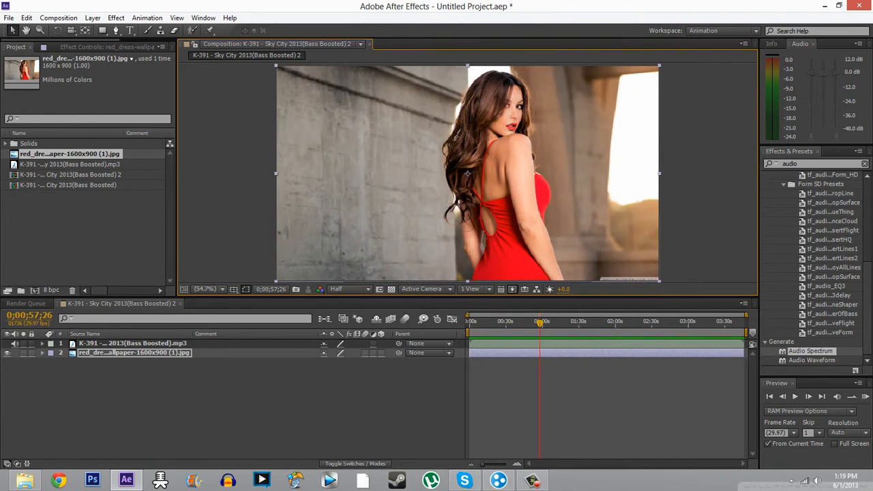
click(350, 288)
click(361, 314)
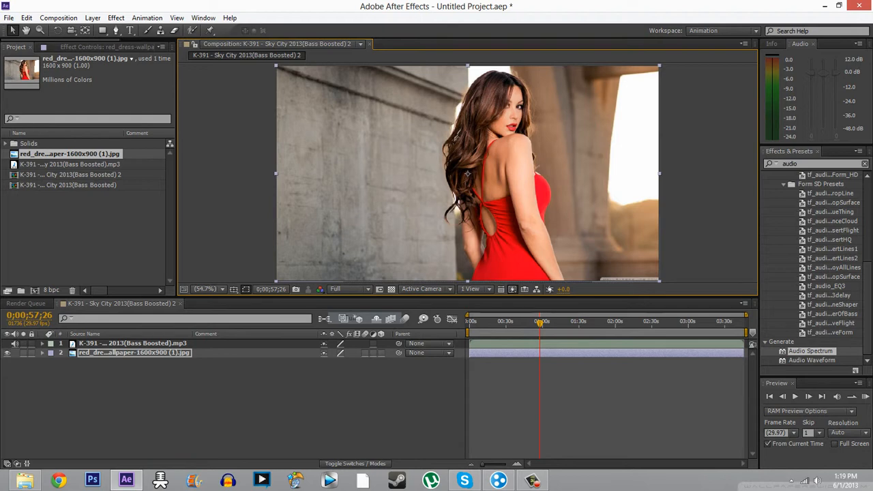
Step: Enlarge the wallpaper slightly so the website watermark in its lower-right corner falls outside the composition frame
key(space)
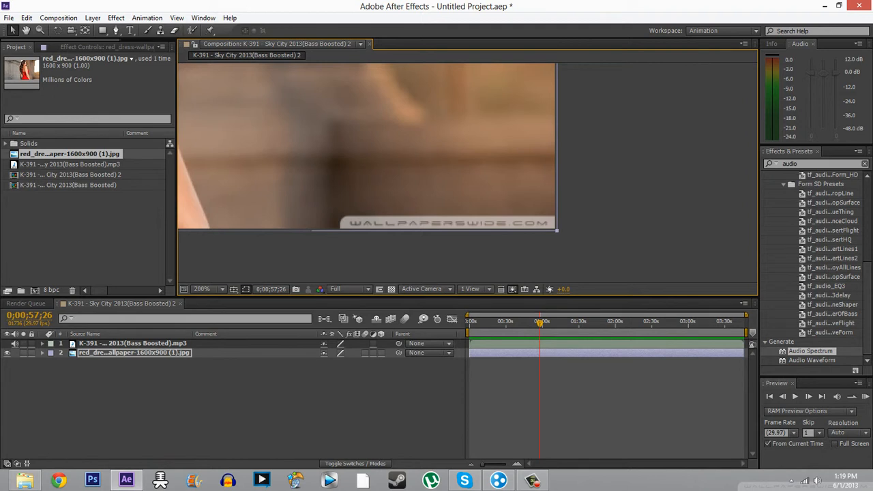
drag(557, 230, 572, 240)
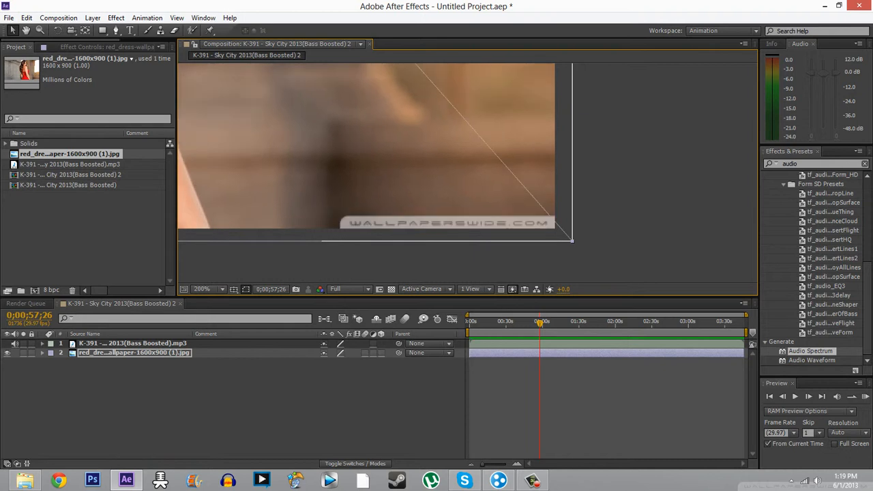
drag(573, 240, 581, 246)
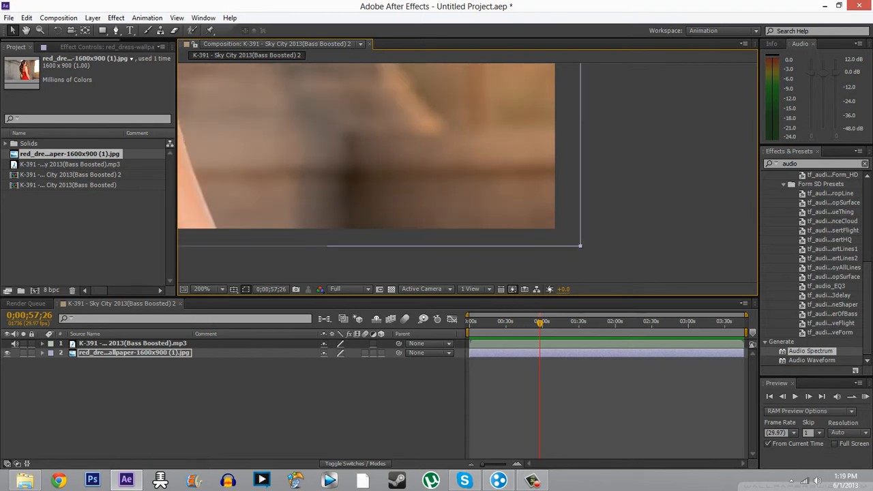
key(shift+slash)
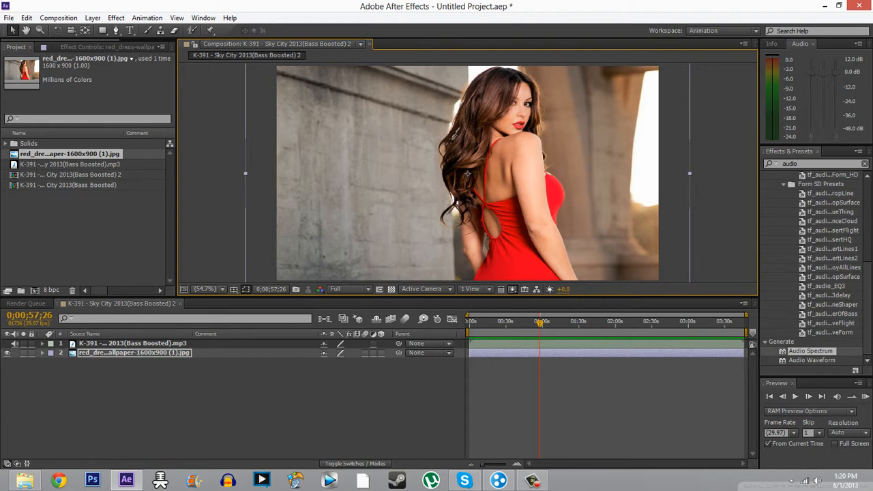
key(space)
mouse_move(455, 134)
mouse_down()
mouse_move(440, 179)
mouse_move(442, 130)
mouse_move(442, 140)
mouse_up()
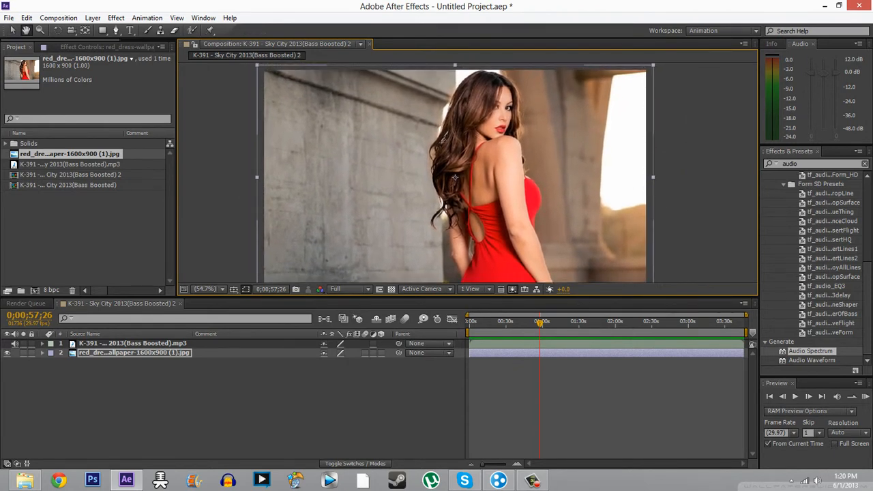
drag(455, 178, 456, 174)
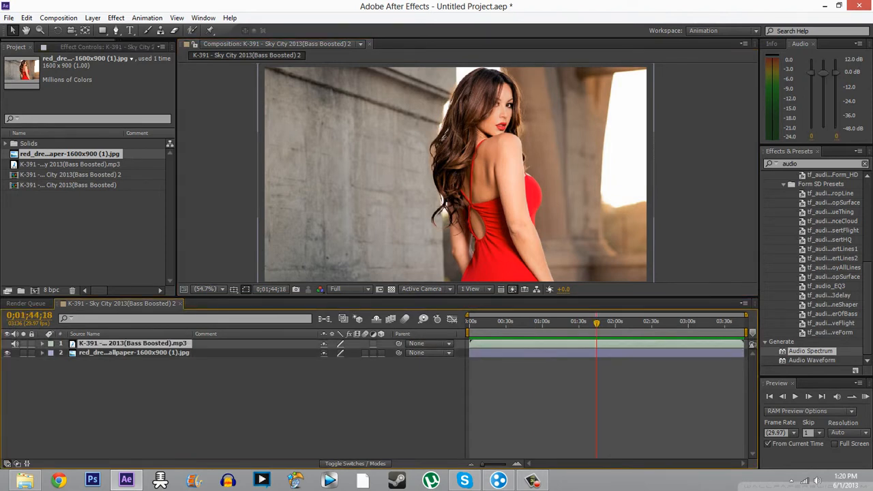
Step: Search the effects and presets for "audio" and locate the Audio Spectrum effect in the Generate category
click(776, 164)
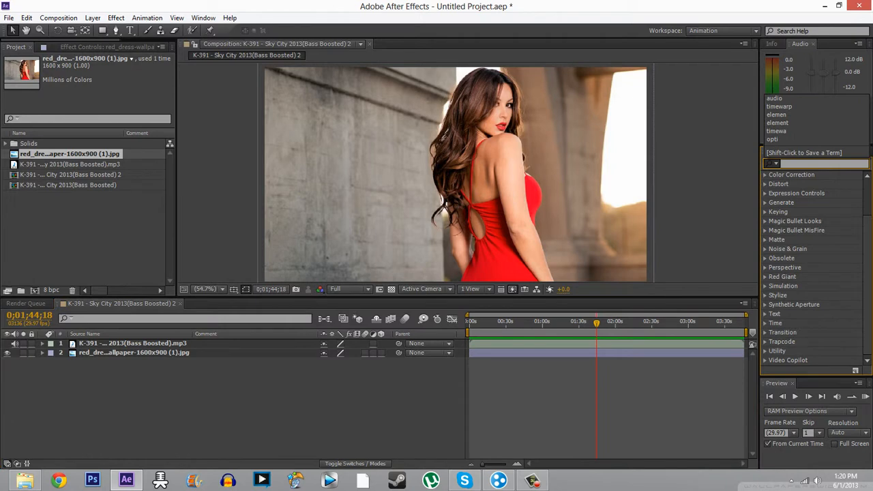
click(776, 164)
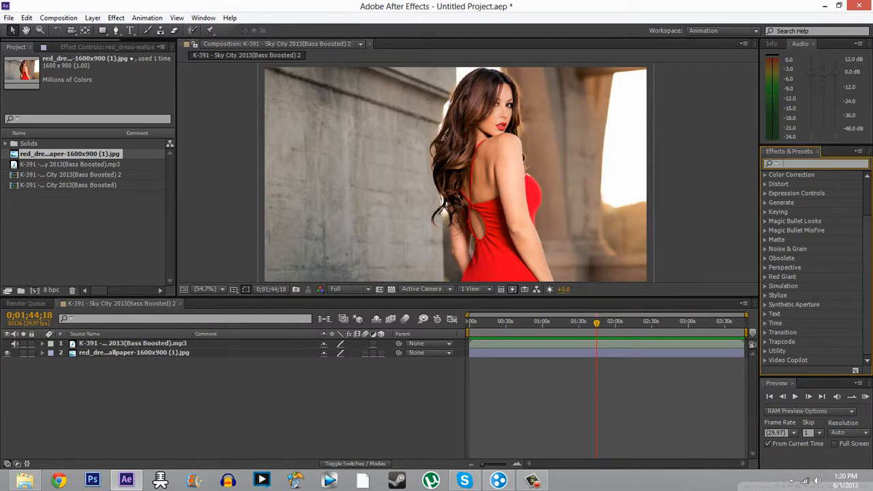
click(776, 164)
click(202, 18)
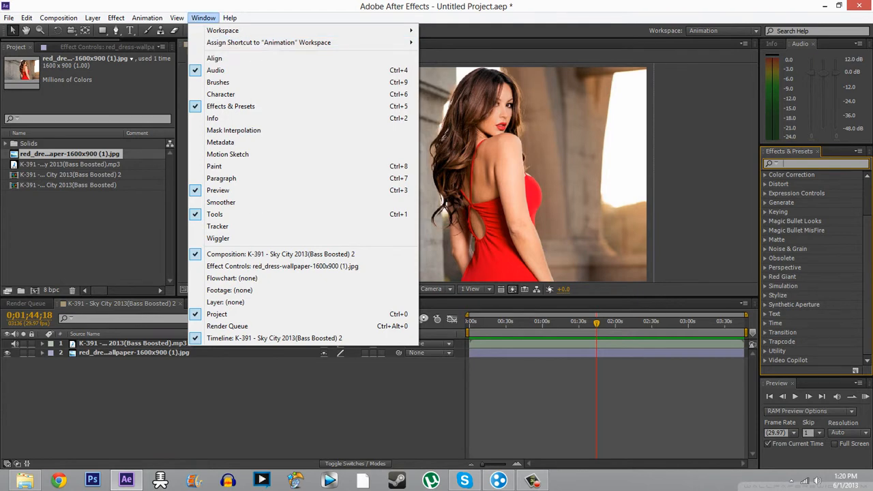
key(Escape)
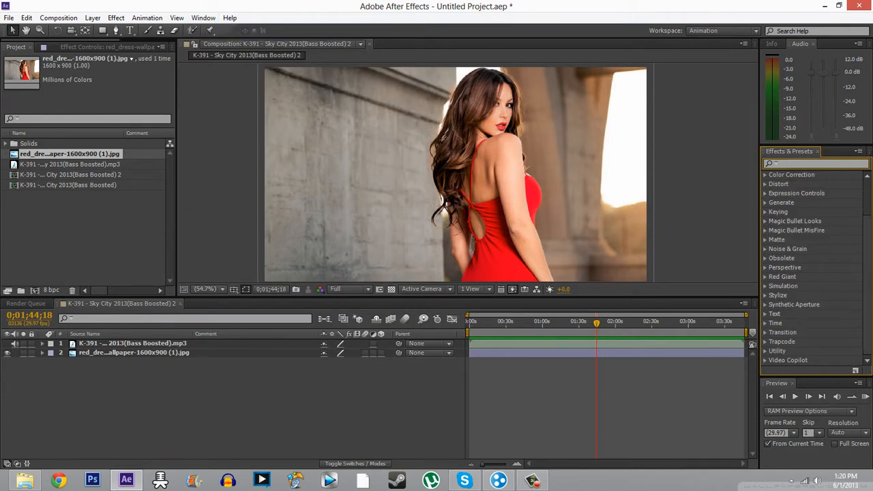
text(audio)
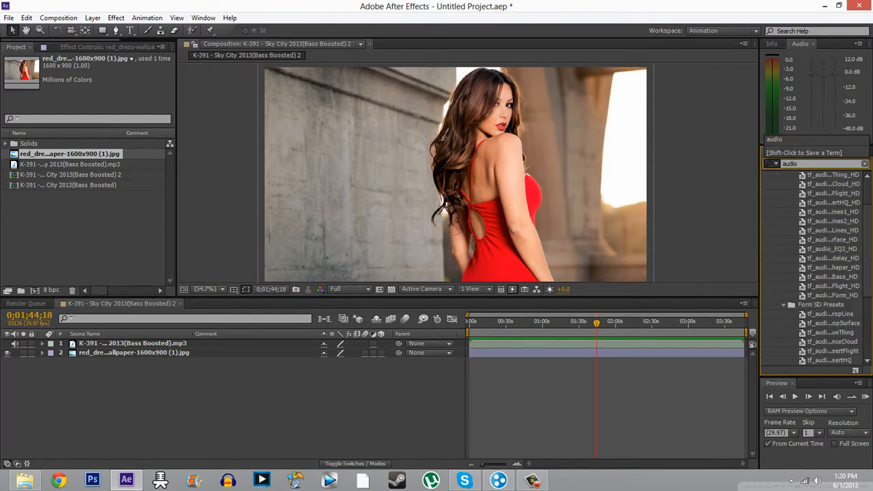
key(Return)
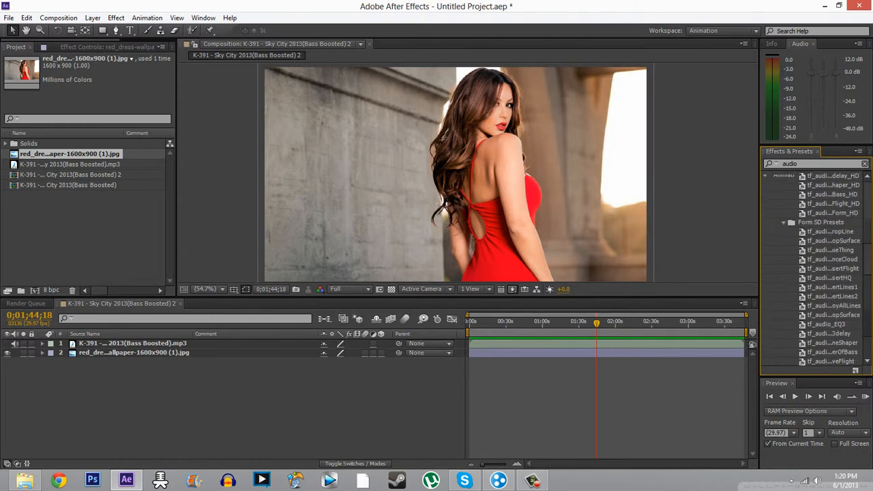
scroll(815, 268, down, 6)
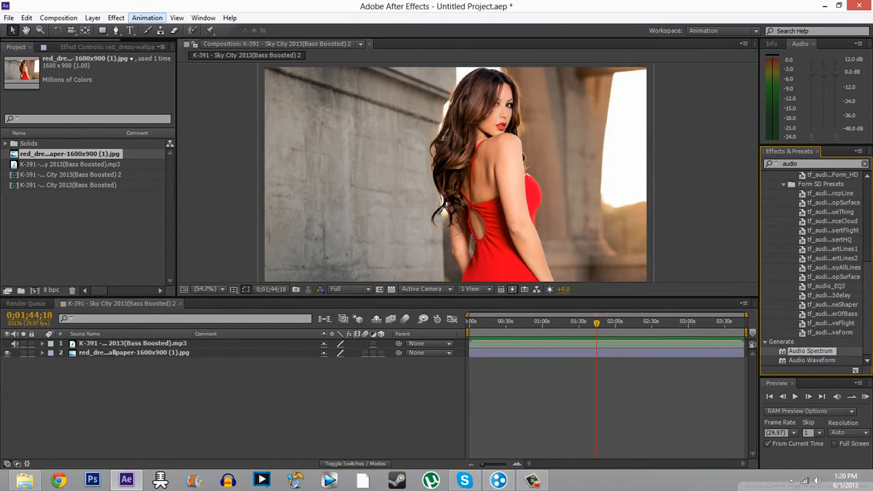
Step: Create a black 1280 x 720 px solid above the audio layer and apply the Audio Spectrum effect to it
click(92, 18)
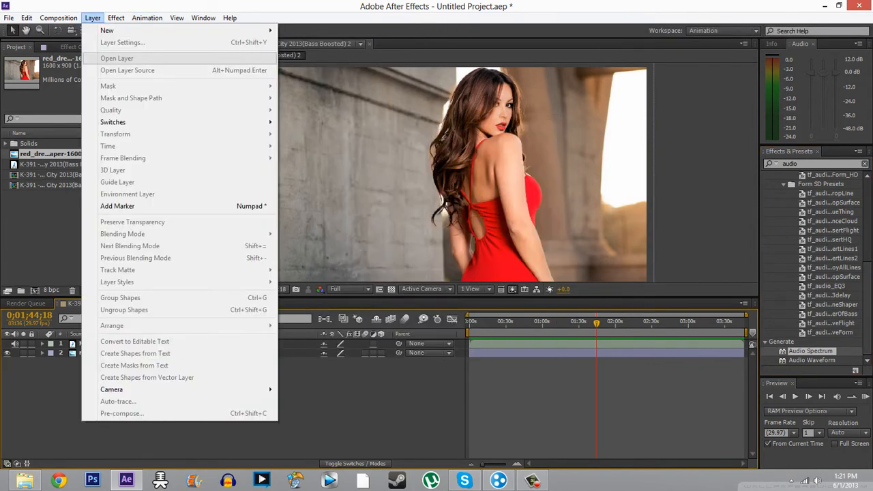
key(ctrl+y)
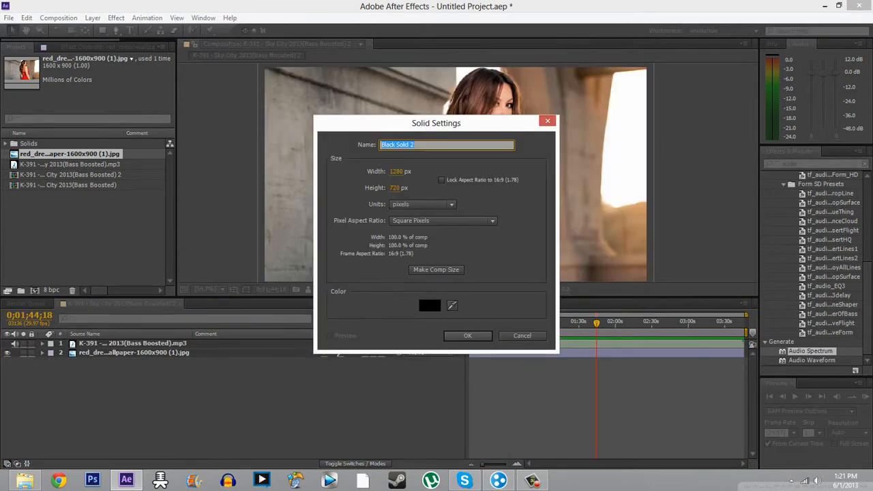
key(Return)
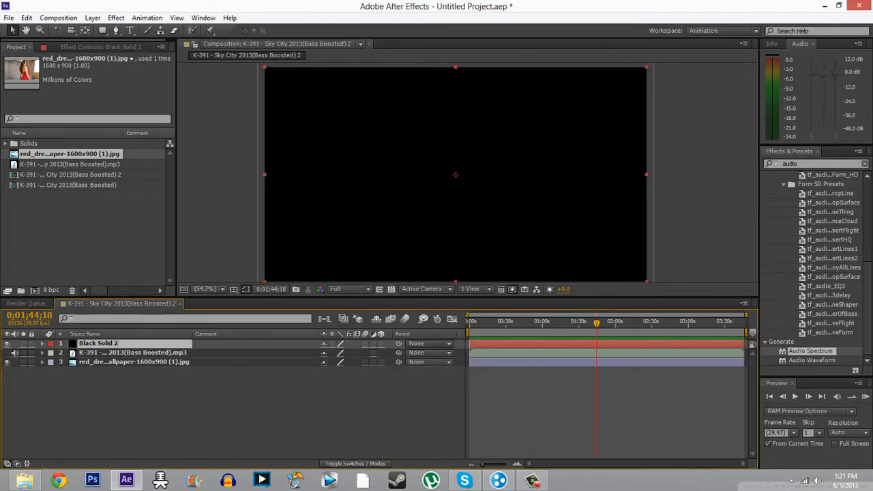
drag(811, 351, 449, 186)
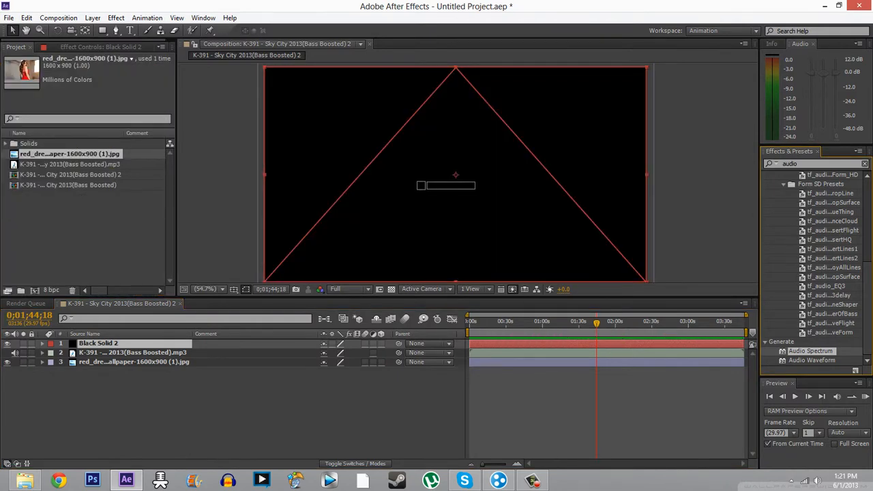
Step: Place the Audio Spectrum start point on the lower-left corner of the composition frame, at about -0.1, 720.1
drag(449, 185, 449, 185)
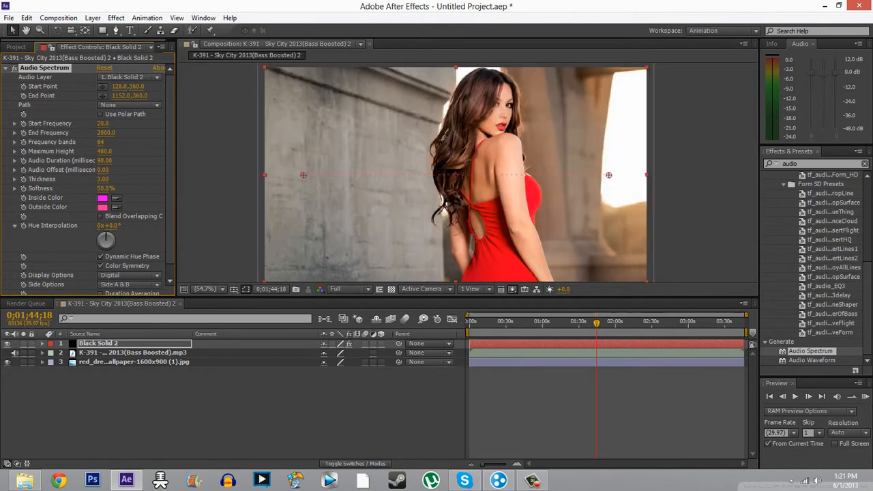
scroll(468, 175, up, 2)
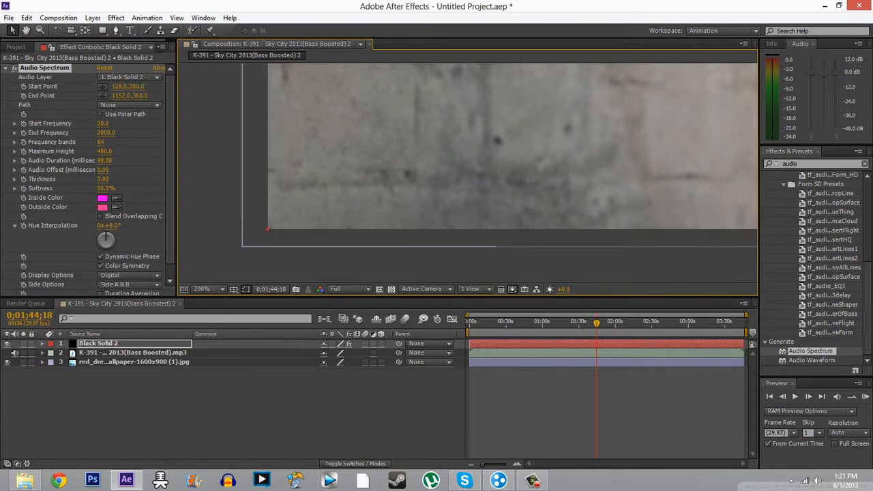
scroll(266, 228, up, 2)
click(272, 237)
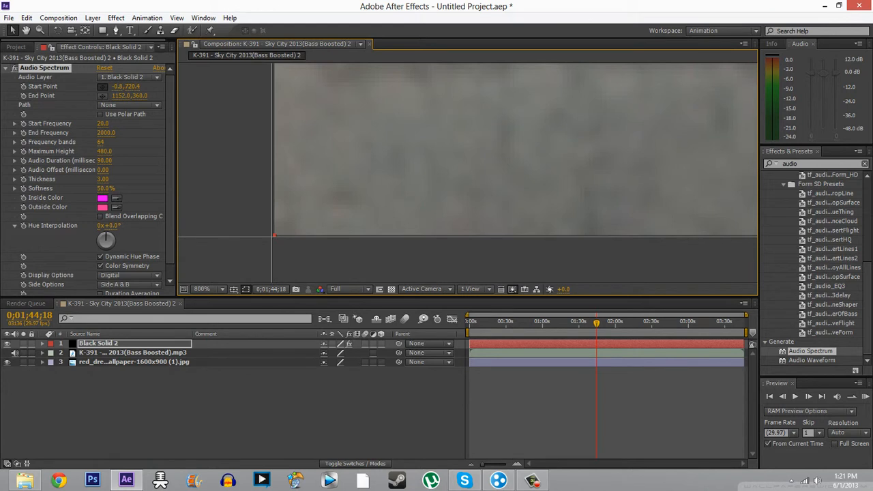
drag(272, 237, 273, 235)
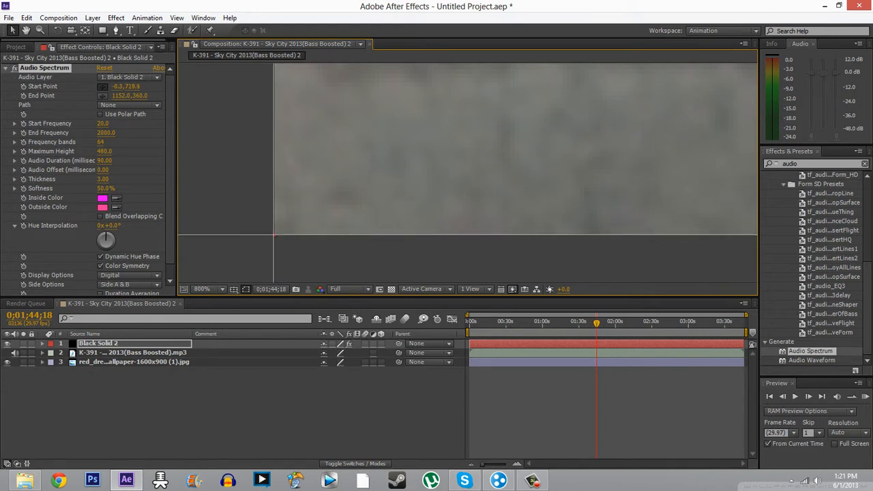
drag(273, 235, 275, 234)
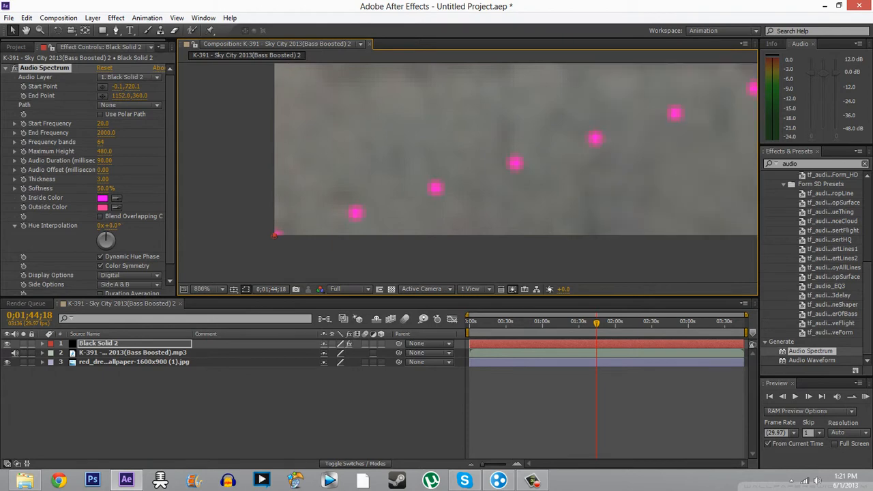
Step: Place the Audio Spectrum end point on the lower-right corner of the composition frame, at 1280.0, 720.0
scroll(275, 234, up, 1)
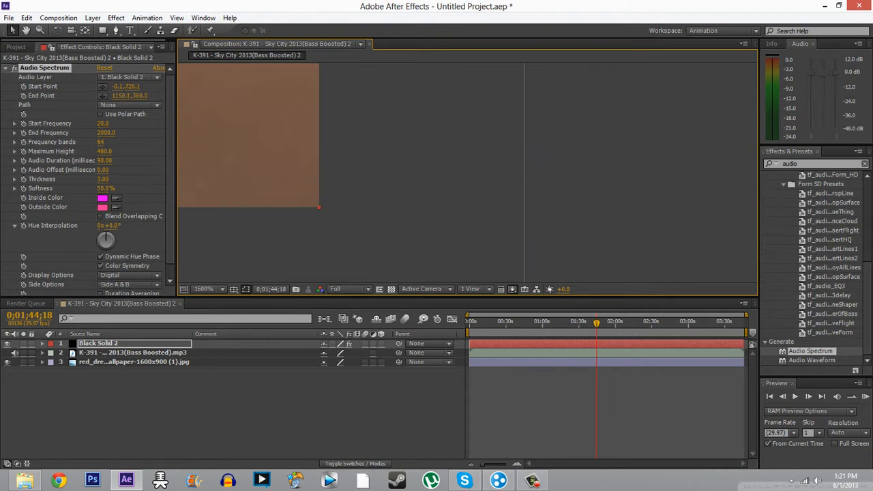
click(320, 207)
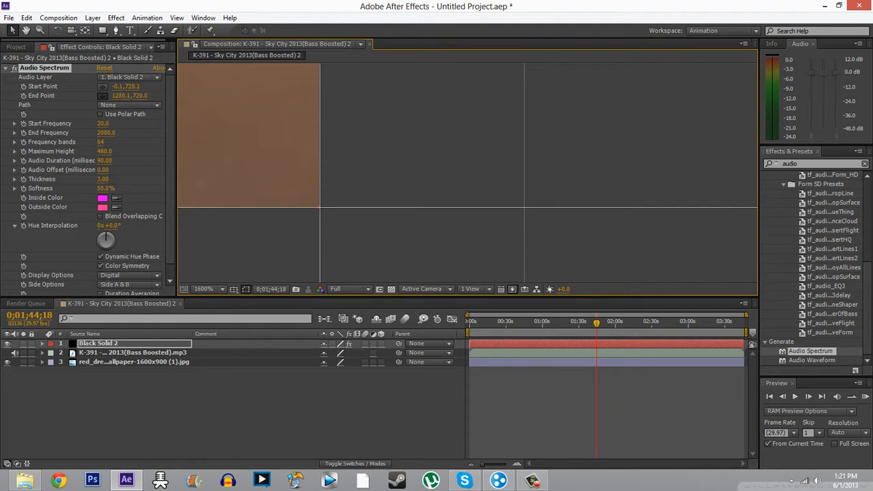
click(320, 207)
key(h)
scroll(468, 212, down, 1)
drag(437, 214, 538, 221)
scroll(426, 225, down, 2)
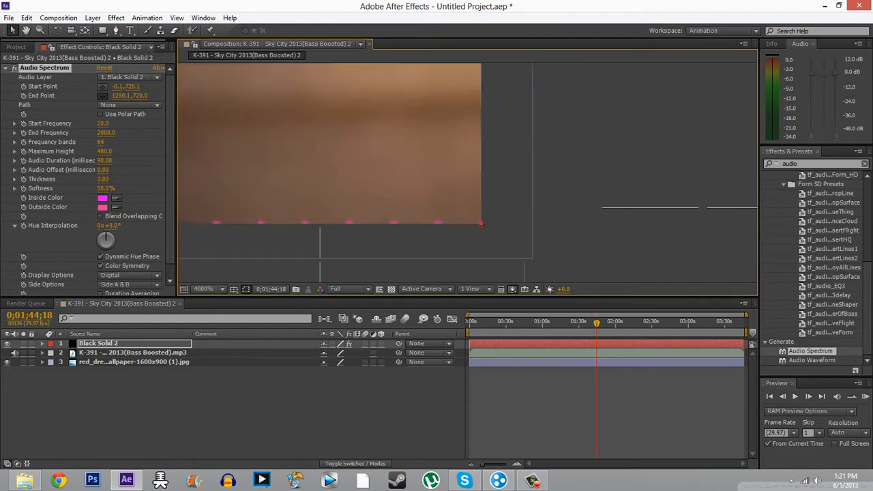
mouse_move(421, 218)
mouse_down()
mouse_move(731, 219)
mouse_move(421, 218)
mouse_up()
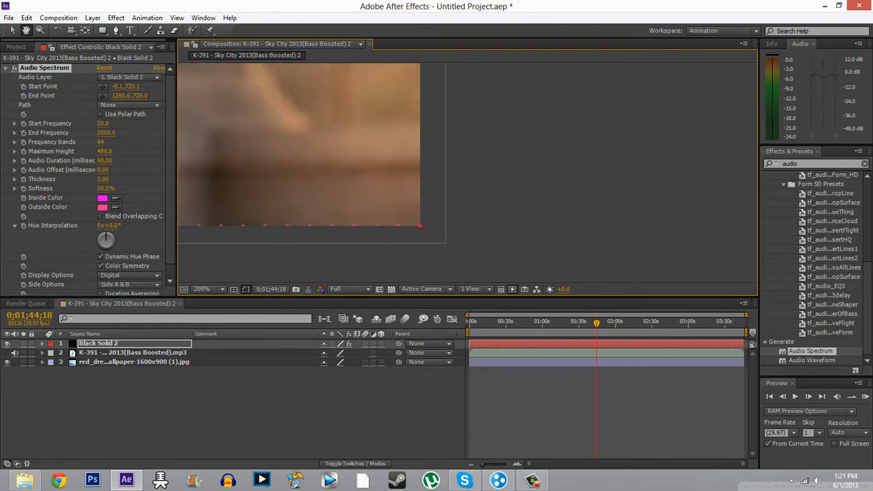
scroll(468, 179, down, 2)
mouse_move(468, 178)
mouse_down()
mouse_move(442, 203)
mouse_move(467, 179)
mouse_up()
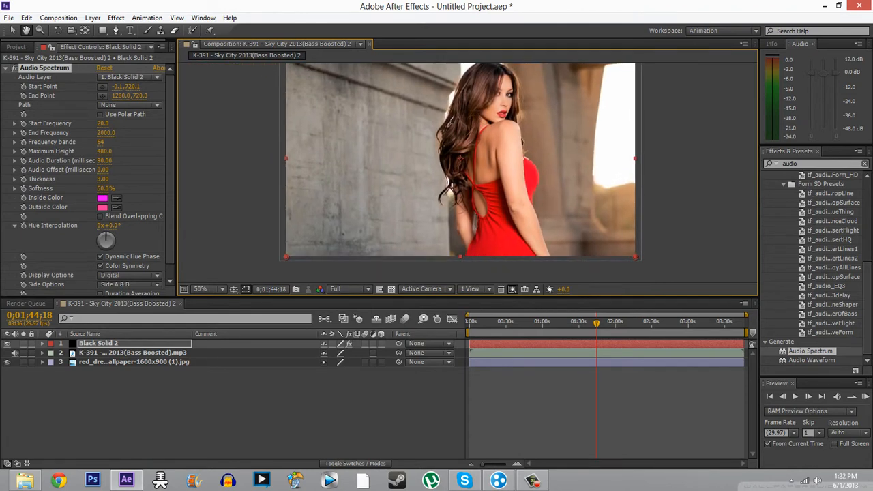
key(space)
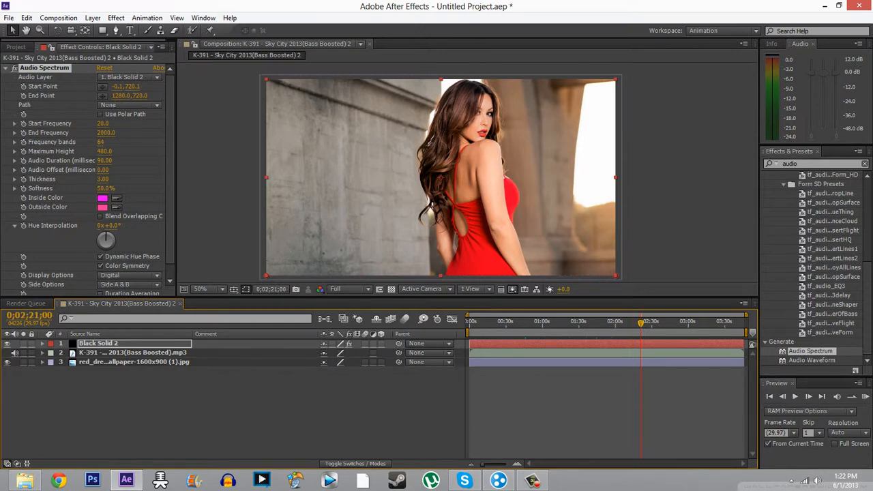
click(203, 18)
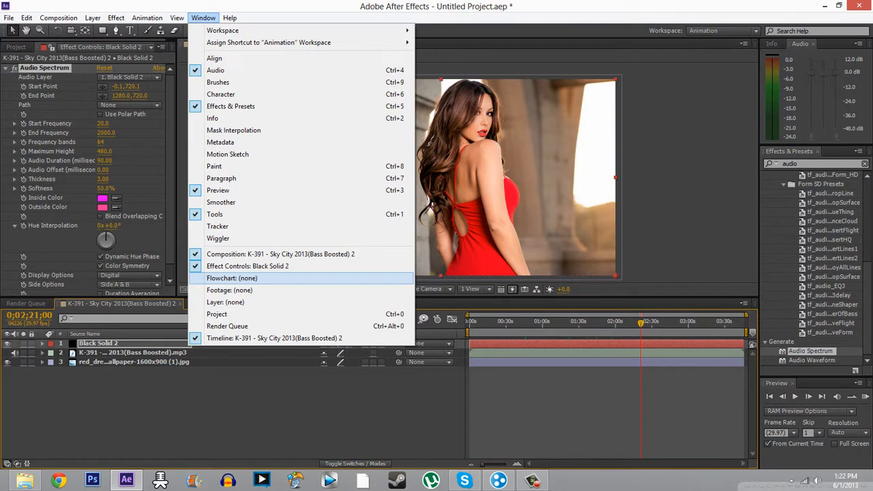
key(Escape)
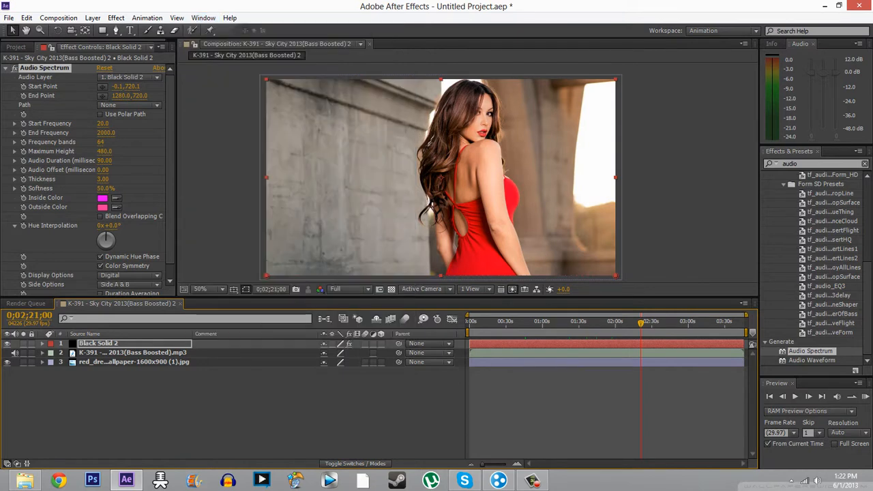
Step: Set the Audio Spectrum's audio layer to the K-391 - Sky City 2013(Bass Boosted).mp3 track and inspect the bars up close
click(129, 77)
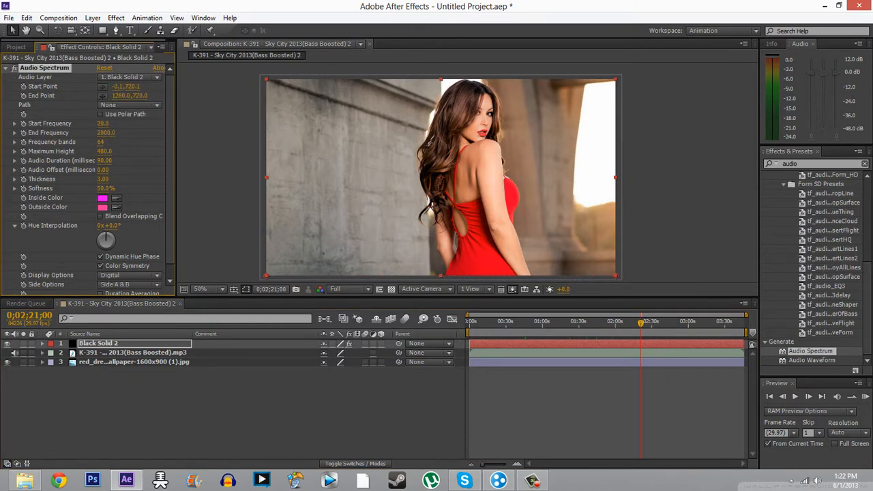
click(129, 77)
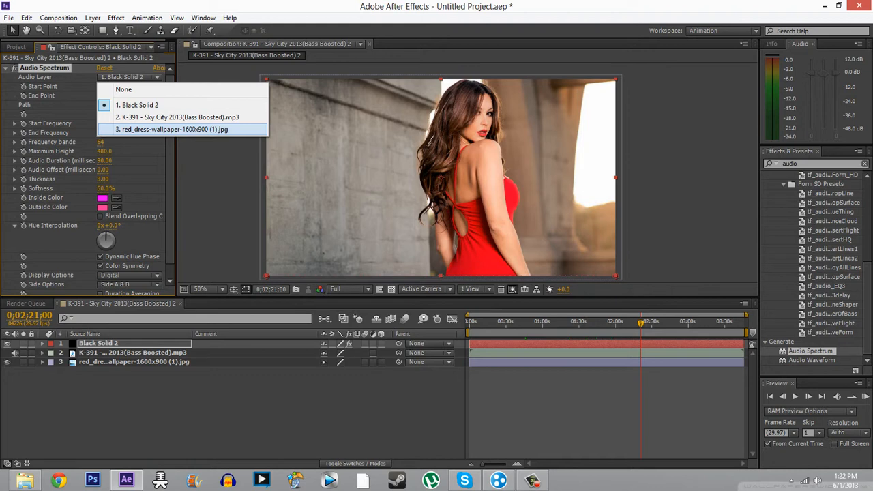
click(177, 117)
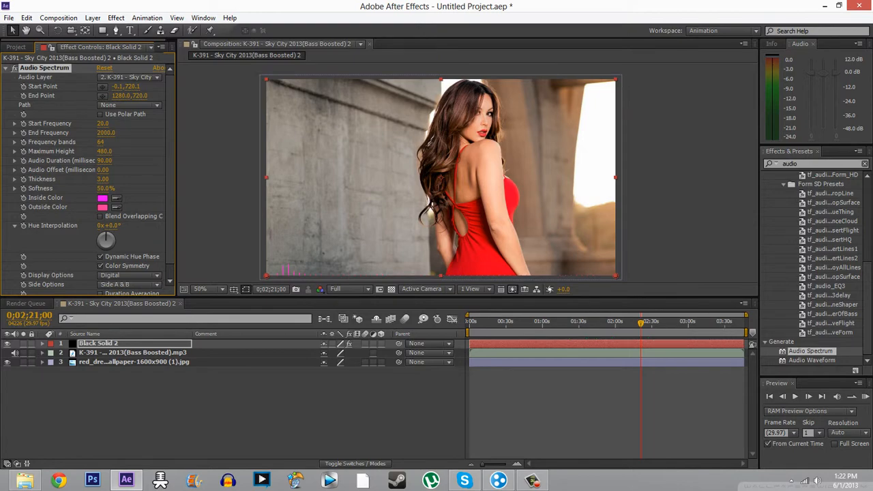
scroll(468, 170, up, 2)
scroll(467, 170, down, 2)
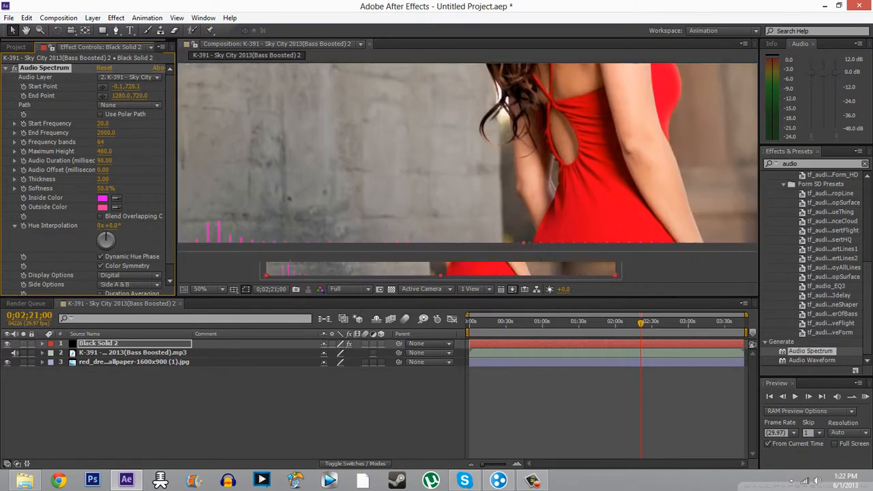
scroll(468, 171, up, 1)
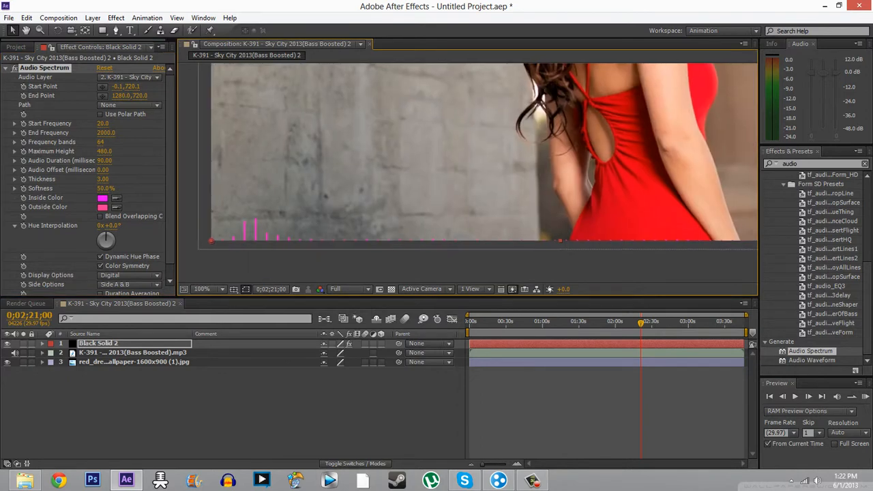
scroll(468, 170, down, 1)
scroll(468, 171, up, 1)
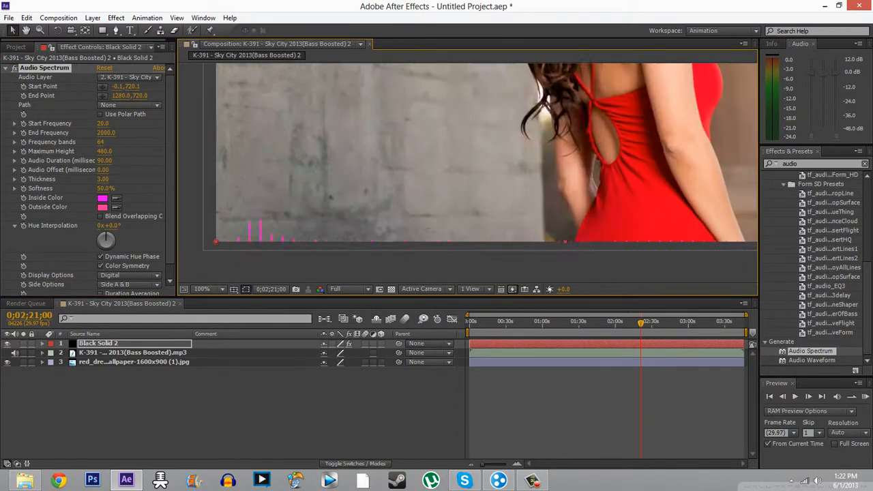
scroll(467, 171, down, 1)
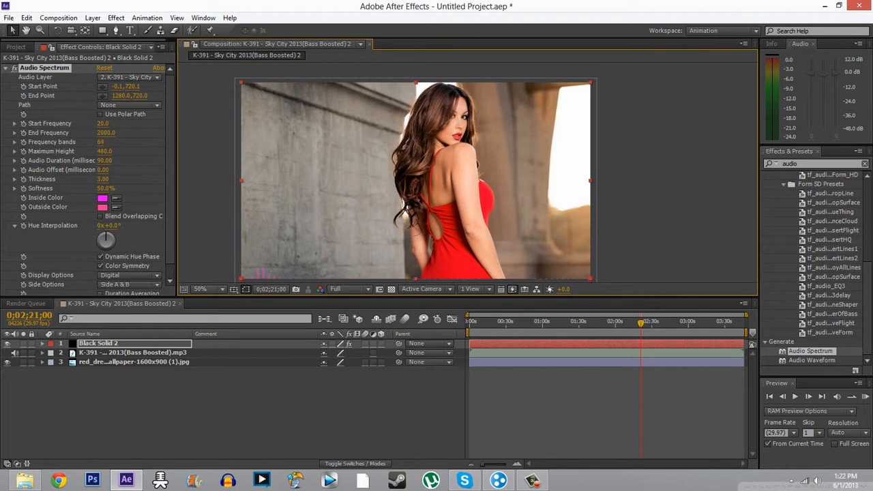
Step: Set the number of frequency bands in the Audio Spectrum effect to 200
click(101, 142)
text(280)
key(Return)
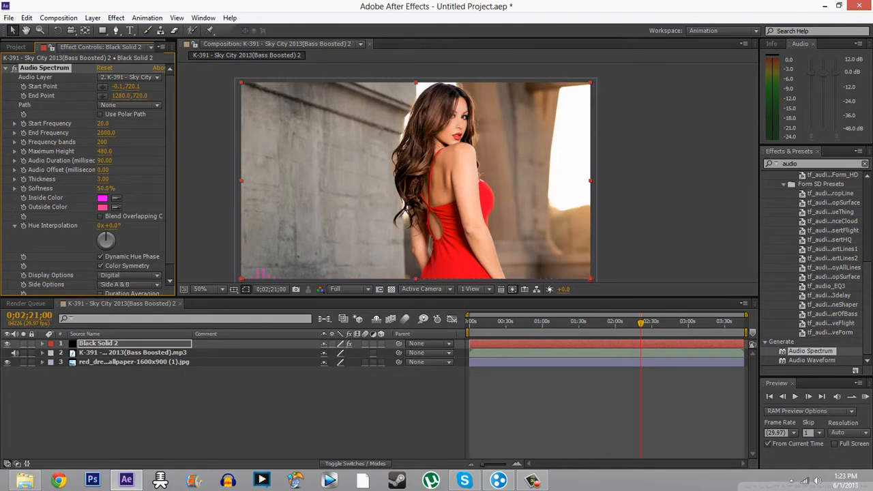
Step: Set the spectrum bars' thickness to 4 and their softness to 0%
click(102, 179)
text(4)
key(Tab)
text(22)
key(Return)
drag(105, 189, 146, 188)
drag(106, 188, 38, 189)
scroll(468, 173, up, 1)
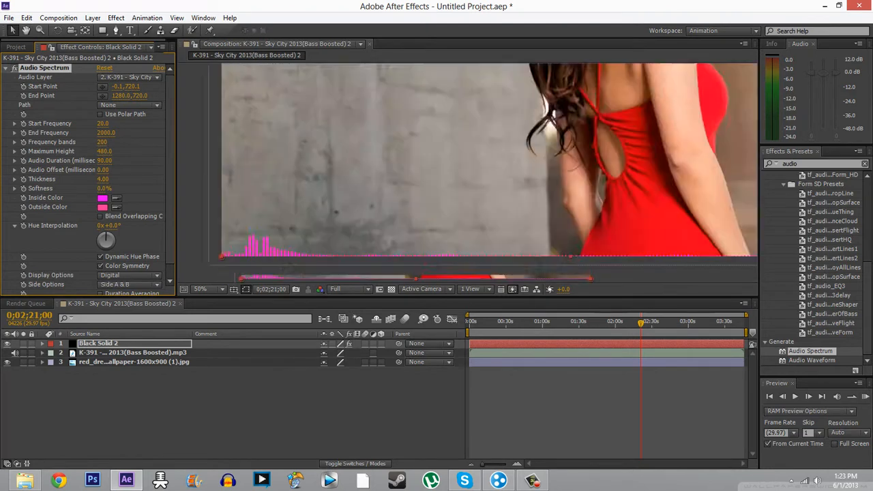
scroll(468, 172, down, 1)
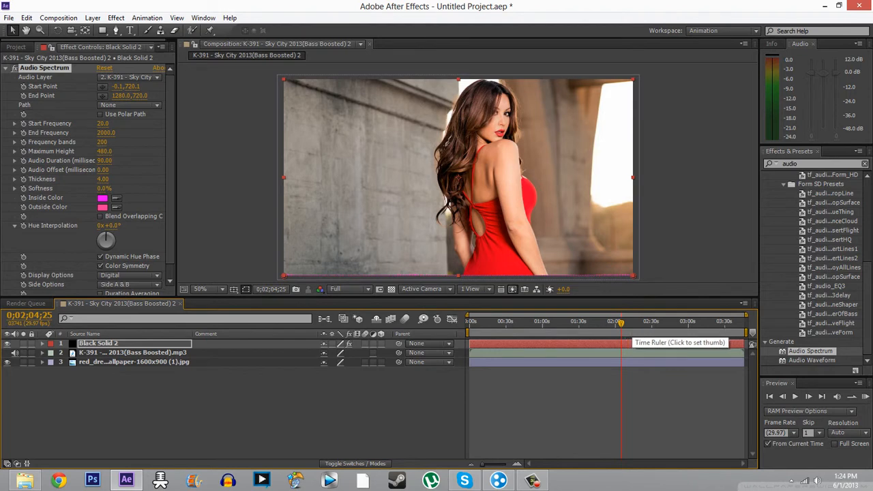
Step: Go to 0;02;19;20 in the track and set the spectrum's maximum height to 500 and start frequency to 10
click(639, 324)
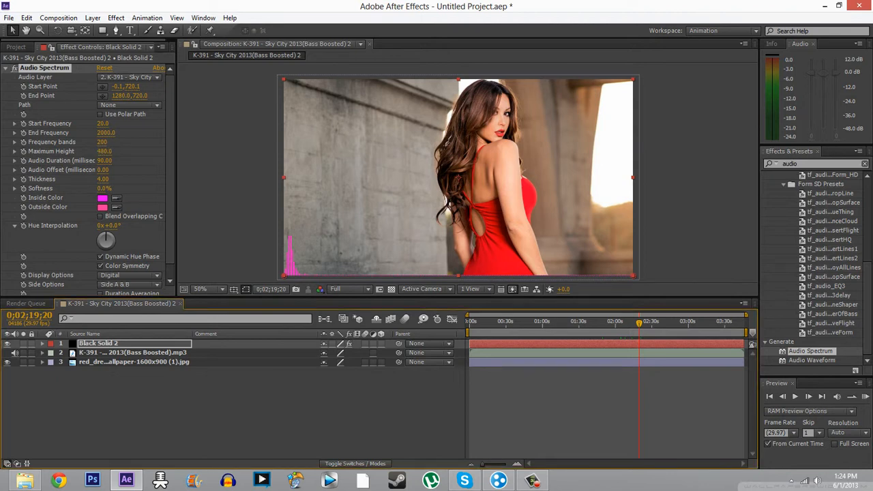
click(103, 151)
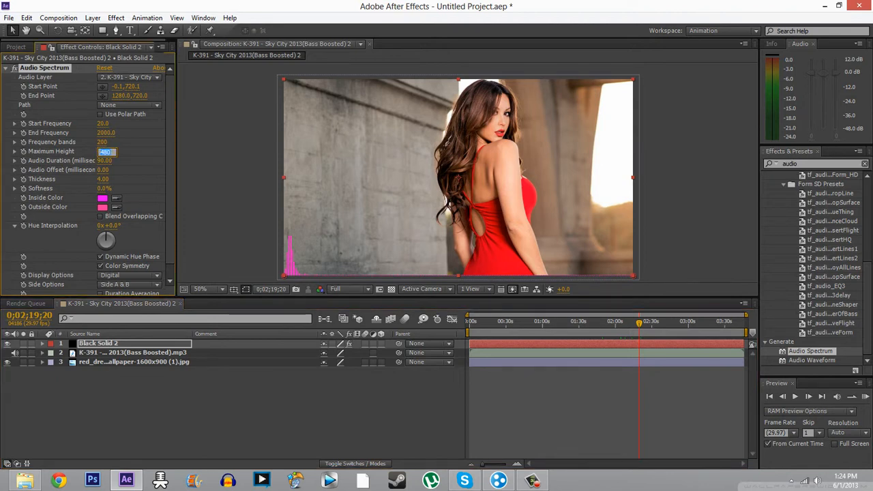
text(500)
key(Return)
click(102, 124)
text(10)
key(Return)
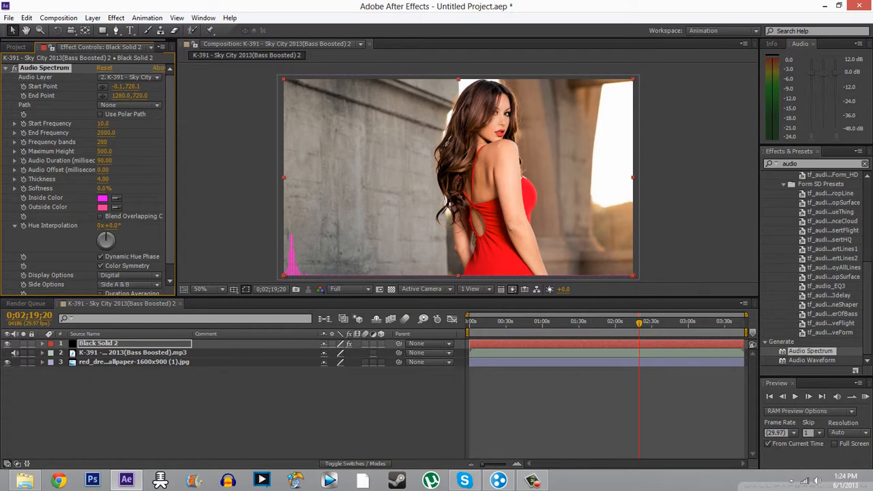
Step: Try a start frequency of 20 for the spectrum
click(102, 124)
text(20)
key(Return)
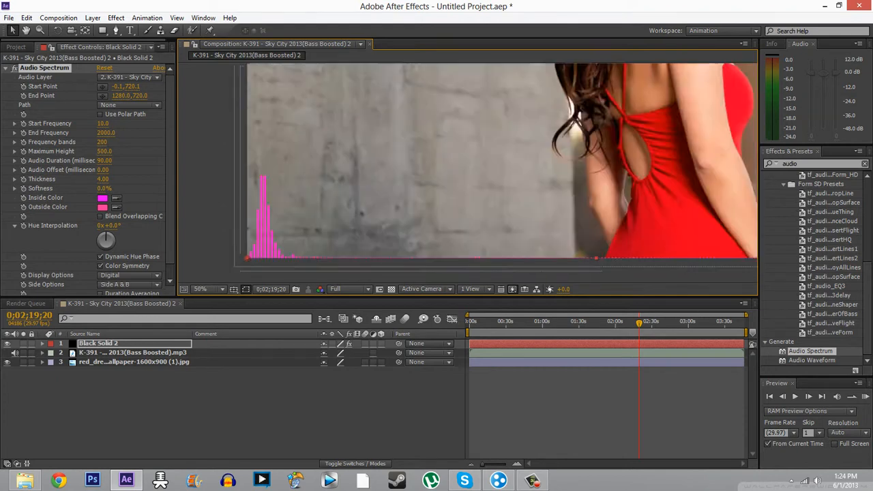
Step: Inspect the spectrum bars up close and fit the composition view up to 100%
scroll(243, 263, up, 1)
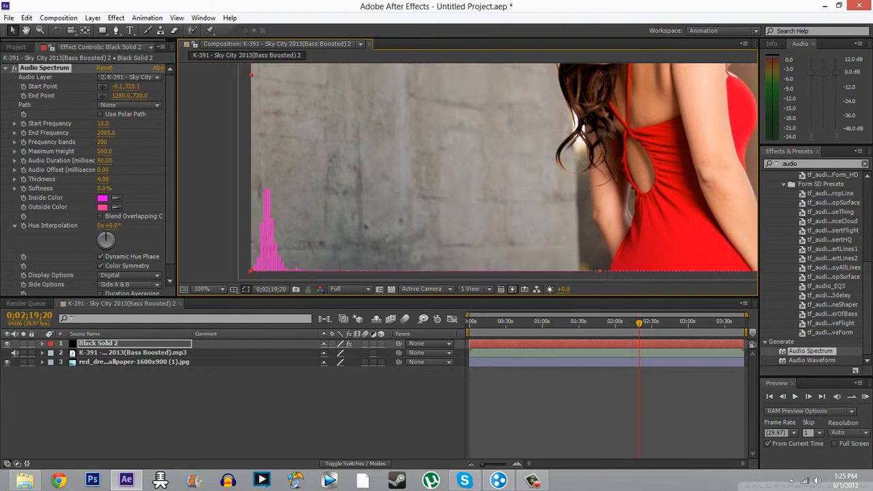
scroll(437, 176, down, 3)
click(209, 289)
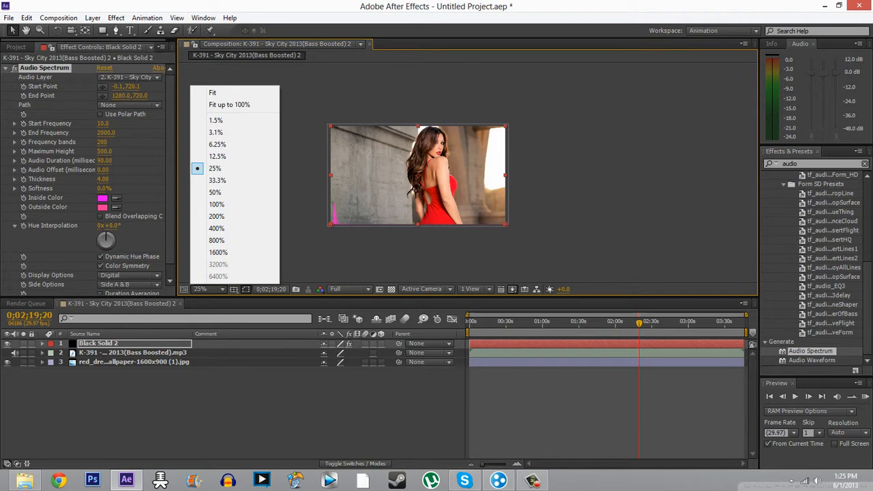
click(229, 104)
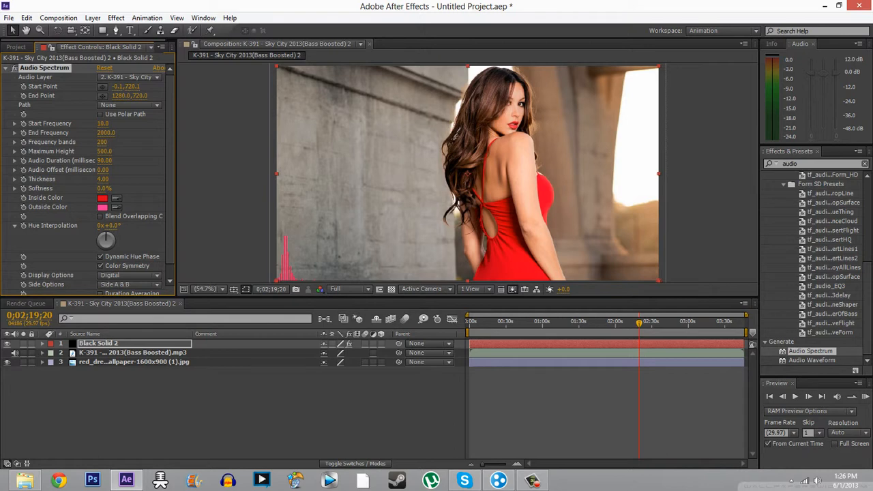
Step: Set the spectrum's outside color to a red slightly darker than the inside color
click(102, 207)
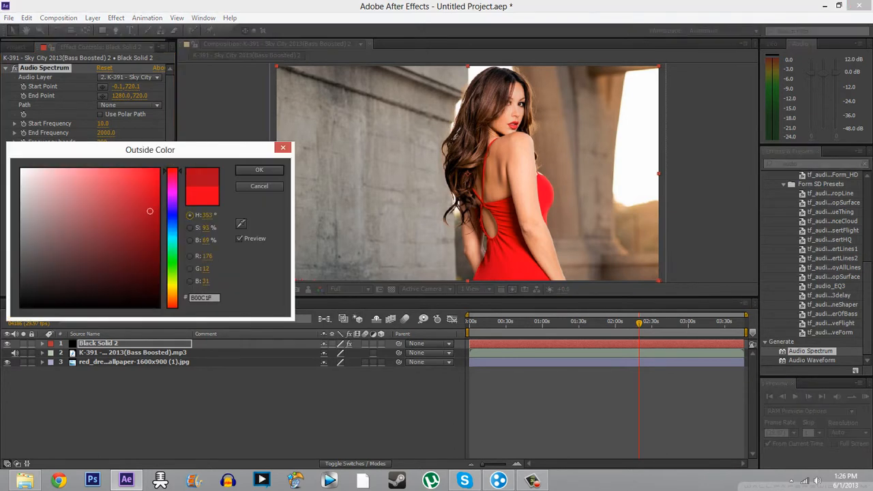
click(150, 212)
key(Return)
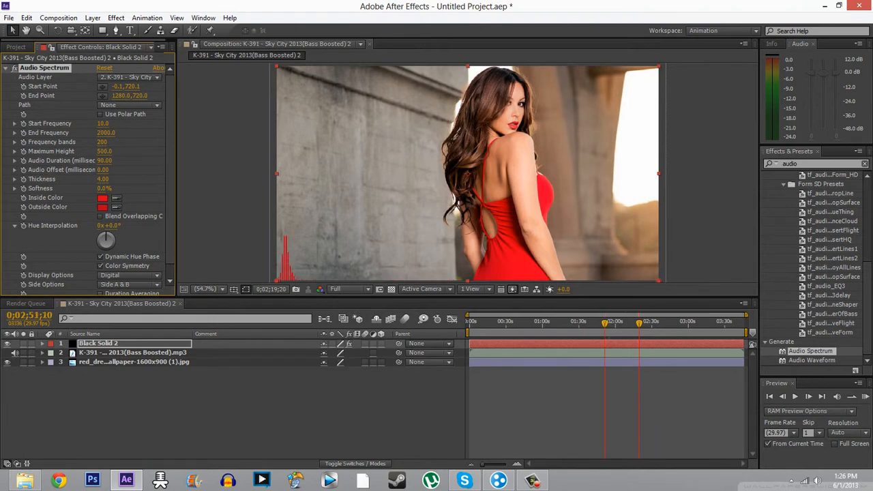
Step: Check how the red spectrum bars look at 0;02;13;11 and 0;02;18;09 in the track
click(631, 322)
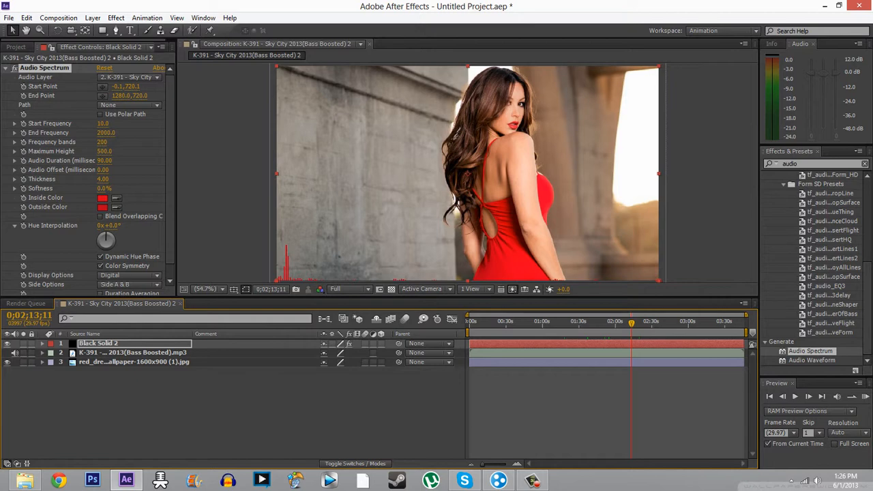
click(638, 322)
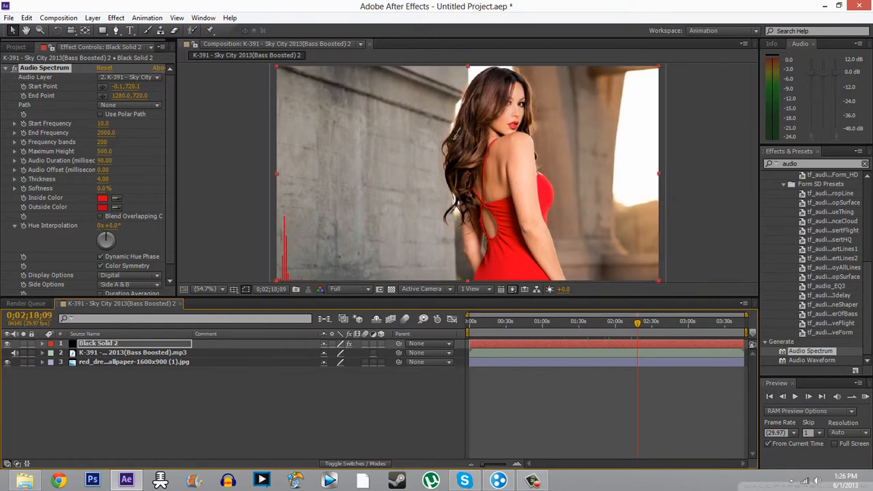
drag(455, 136, 451, 117)
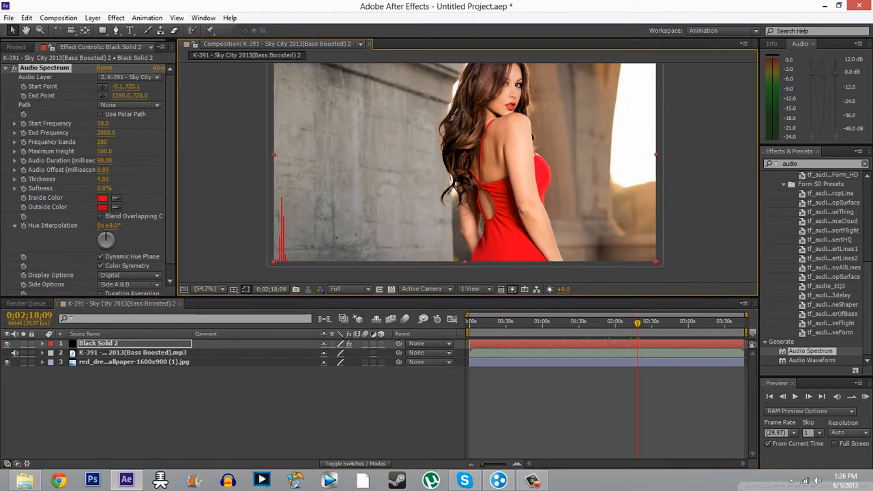
Step: Raise the spectrum's start point to -0.1, 717.1 and end point to 1280.0, 717.0, and set its side option to Side A
click(103, 86)
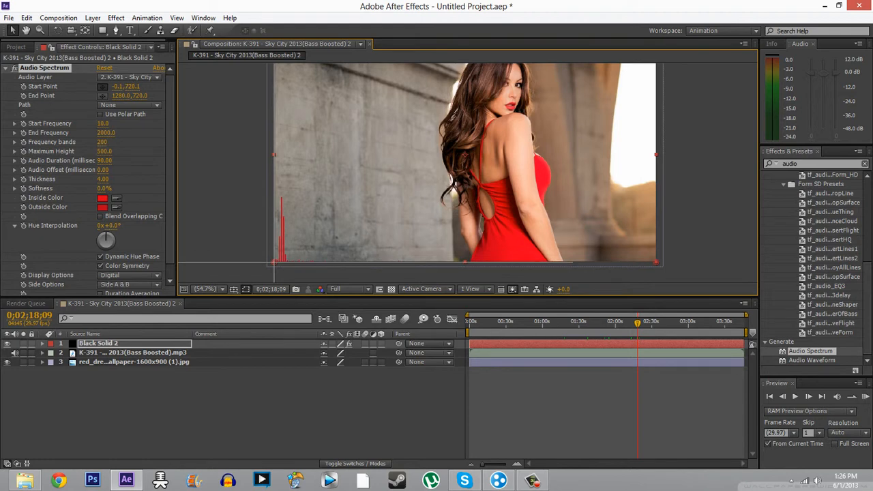
click(274, 262)
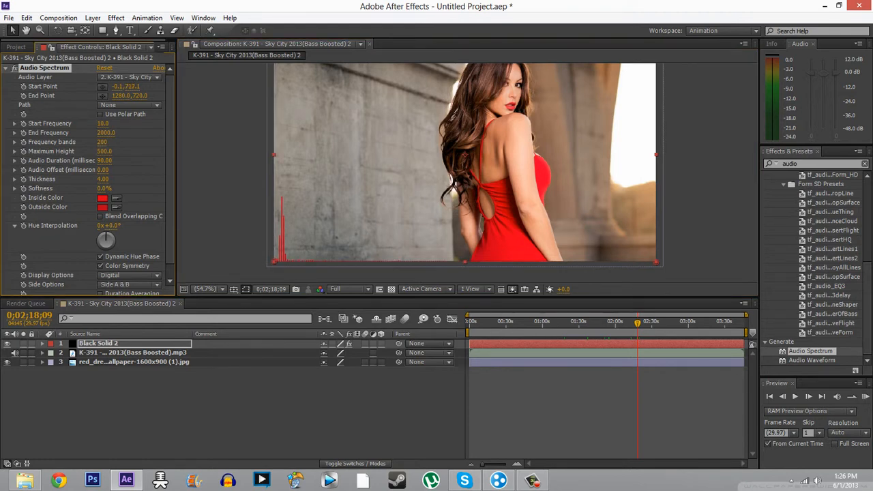
drag(140, 95, 138, 96)
scroll(88, 178, down, 1)
scroll(88, 179, up, 1)
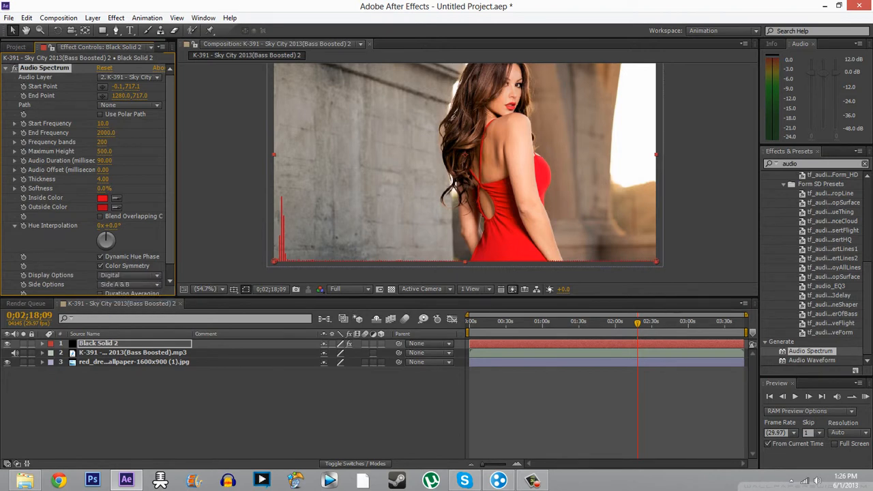
scroll(87, 179, down, 1)
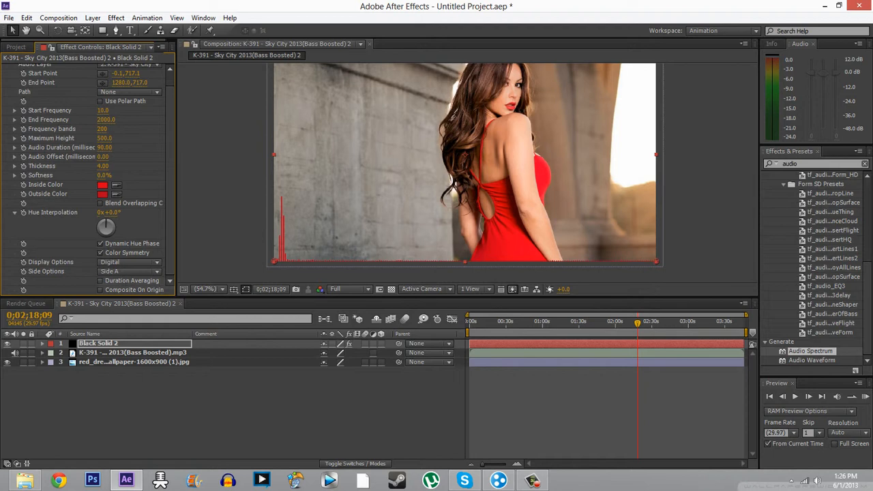
Step: Try the spectrum's start point at 263.1, 263.1 and compare the Side A & B and Side A options there
click(103, 73)
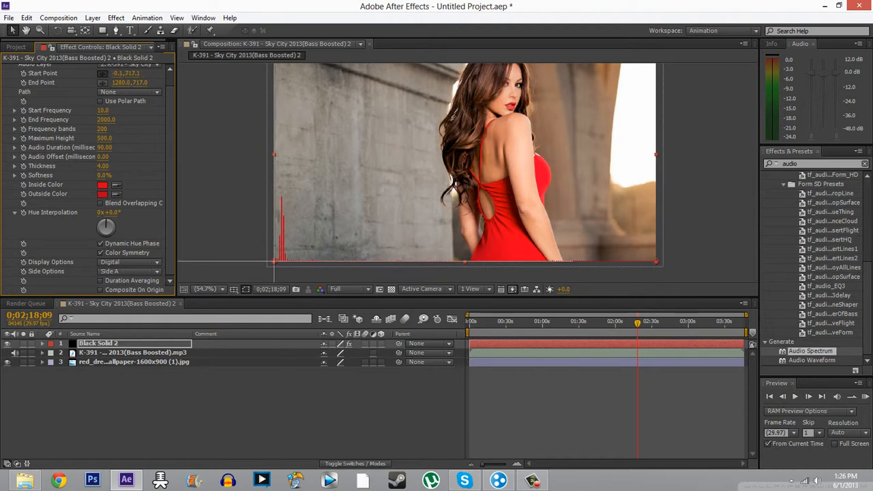
click(353, 125)
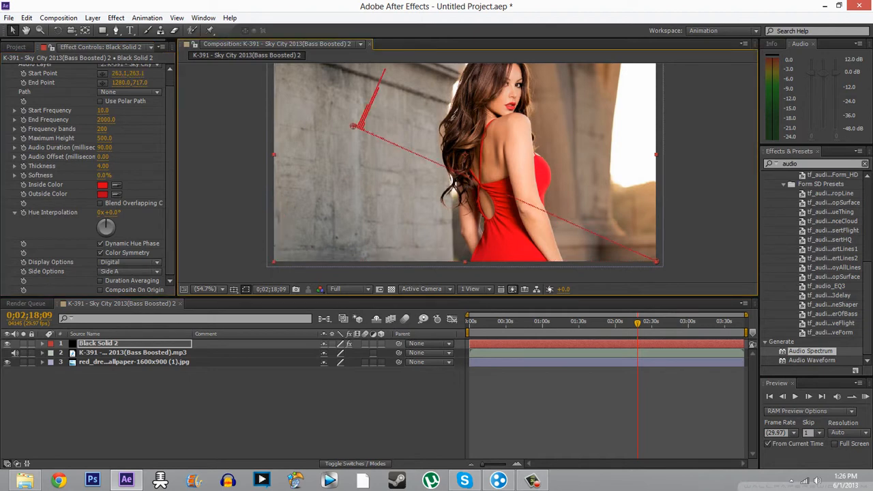
click(129, 272)
click(136, 306)
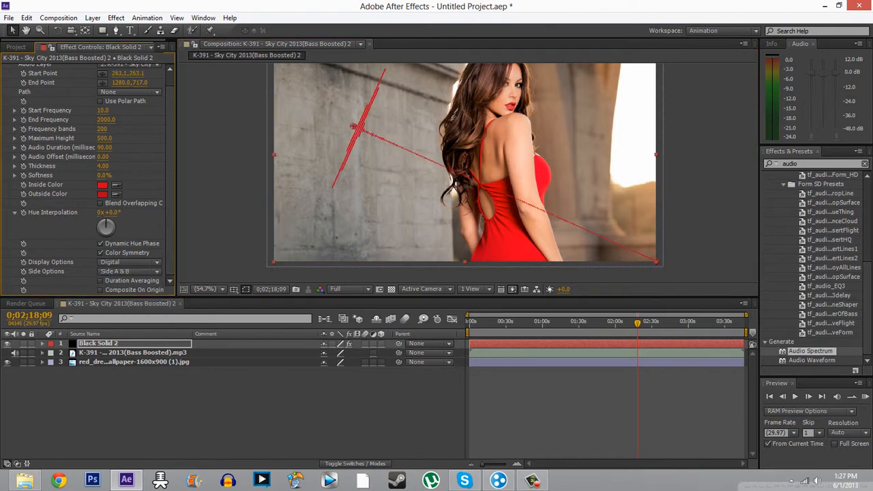
click(130, 272)
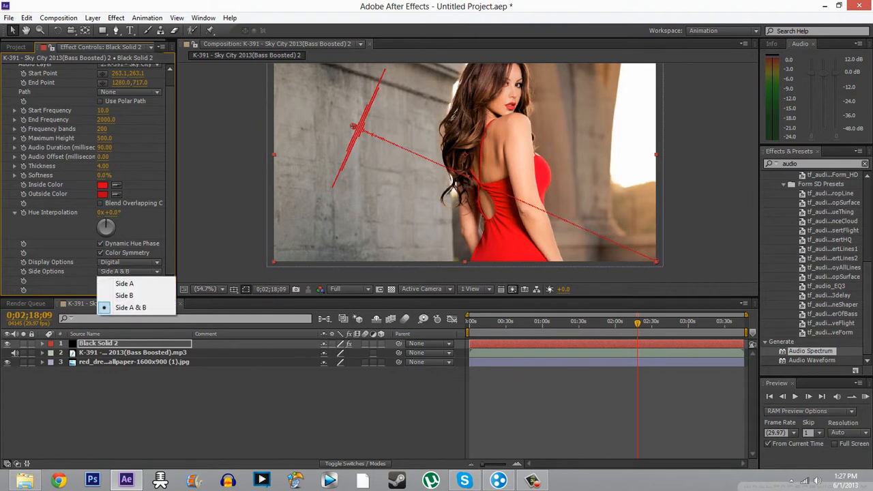
click(136, 308)
click(130, 272)
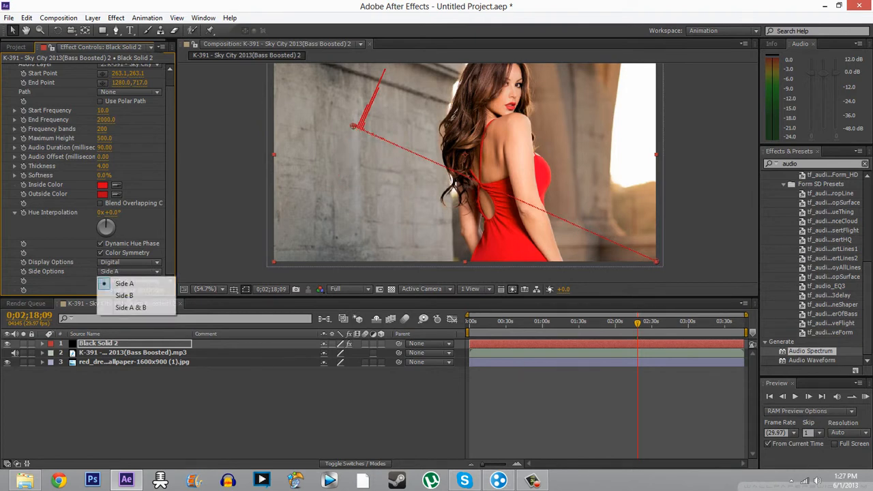
click(129, 282)
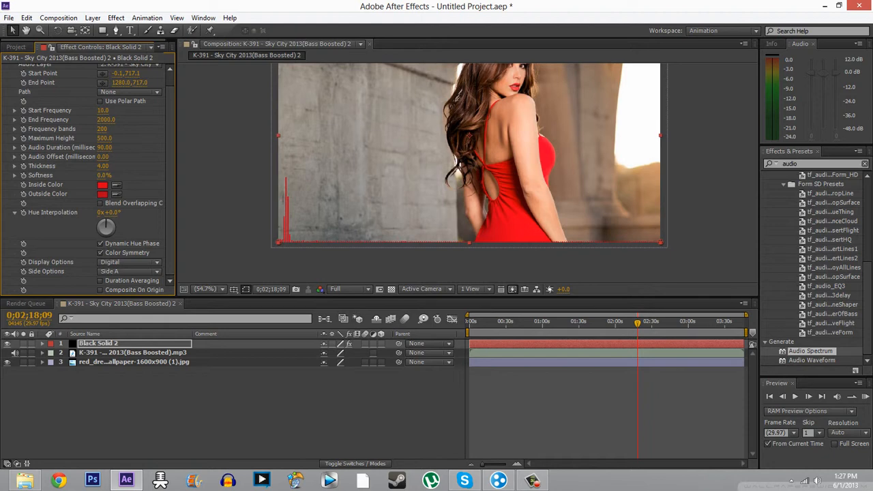
Step: Try a hue interpolation of 90° for the spectrum and settle on 45°
drag(106, 222, 116, 228)
drag(470, 135, 452, 169)
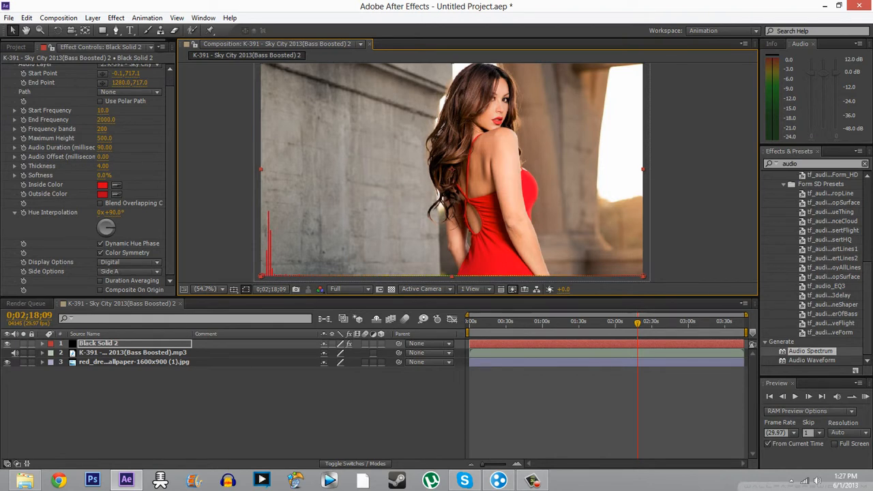
drag(113, 227, 111, 221)
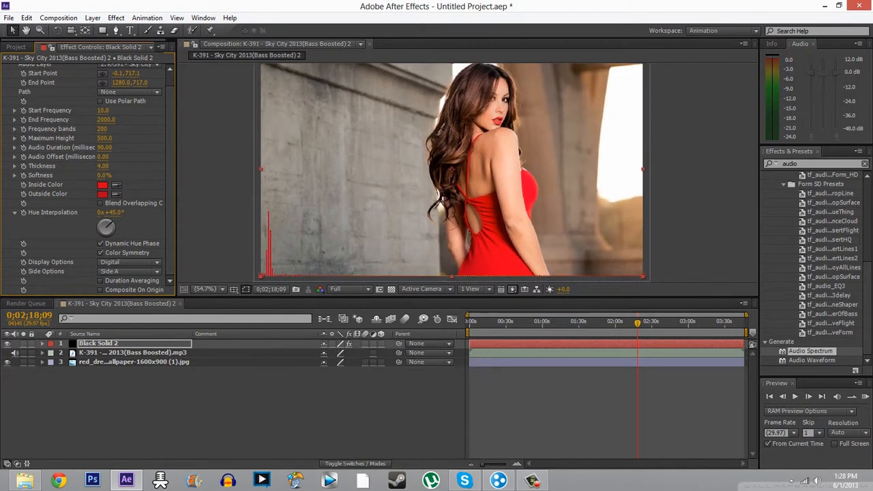
Step: Lower the spectrum's baseline slightly, with the start point at -0.1, 718.1 and the end point at 1280.0, 718.0
scroll(468, 172, up, 1)
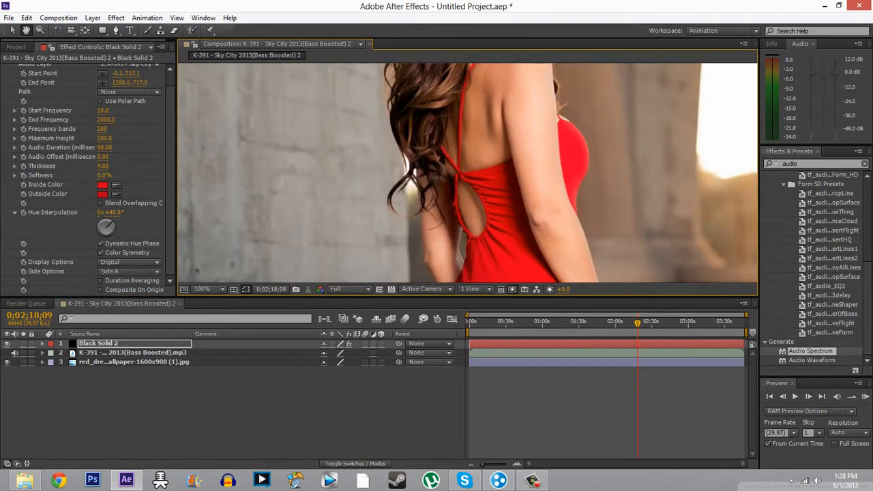
drag(467, 195, 467, 147)
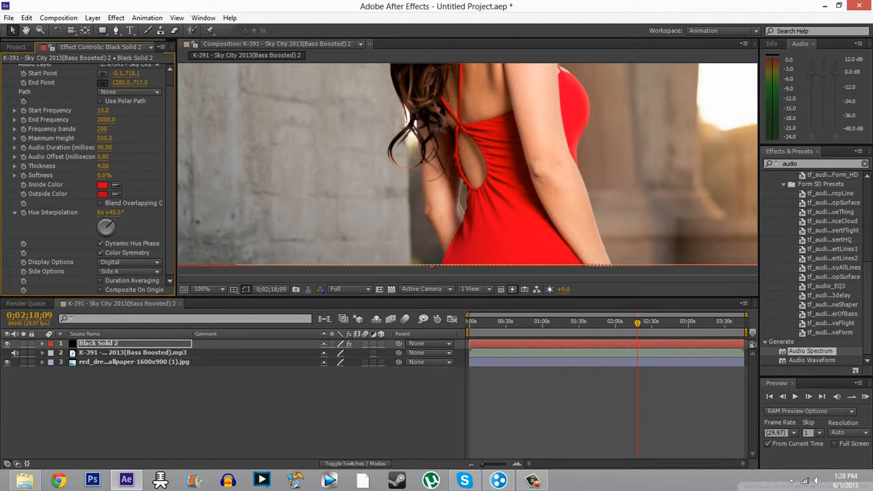
key(space)
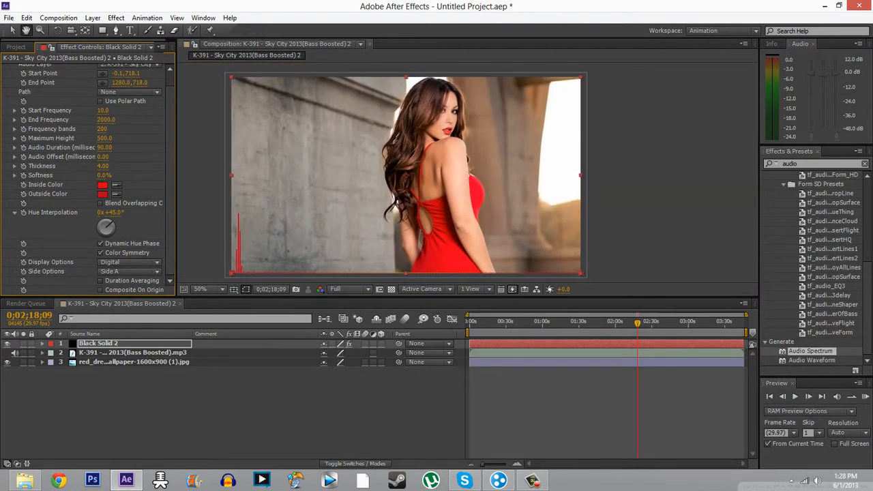
drag(406, 176, 410, 176)
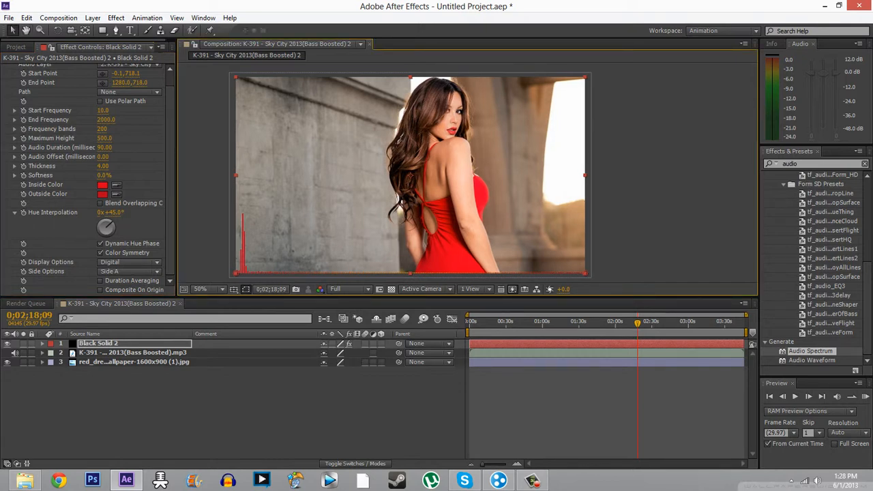
Step: Duplicate the Black Solid 2 layer that holds the audio spectrum
drag(810, 351, 682, 345)
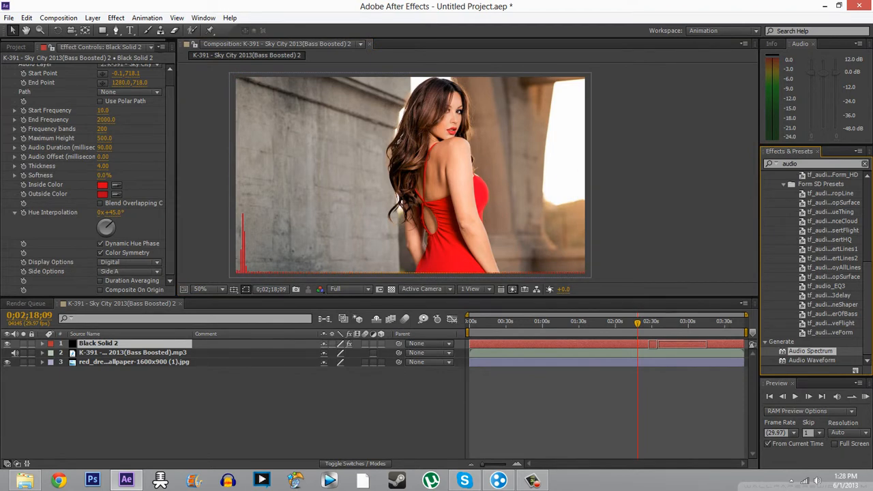
drag(682, 345, 682, 344)
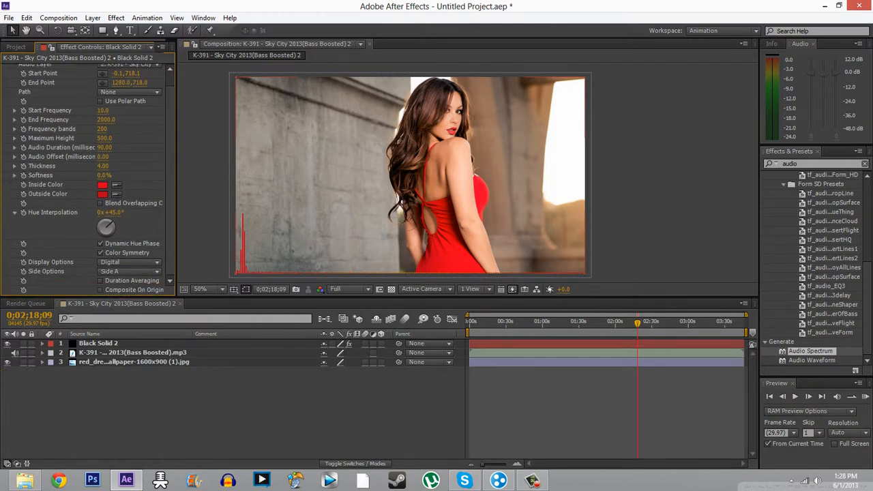
key(ctrl+d)
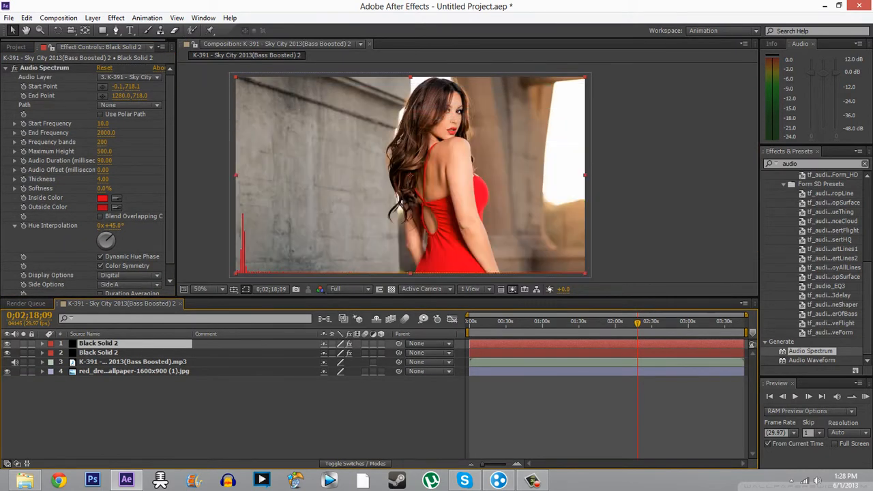
Step: Move the duplicate spectrum to the image's upper edge, from -0.3, -0.8 to 1280.0, -0.5, and set it to Side B
scroll(231, 71, up, 3)
click(103, 86)
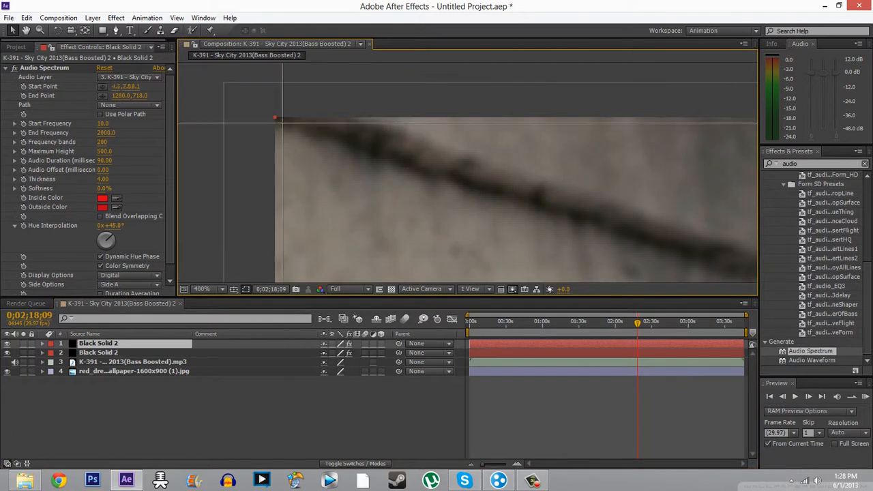
click(276, 120)
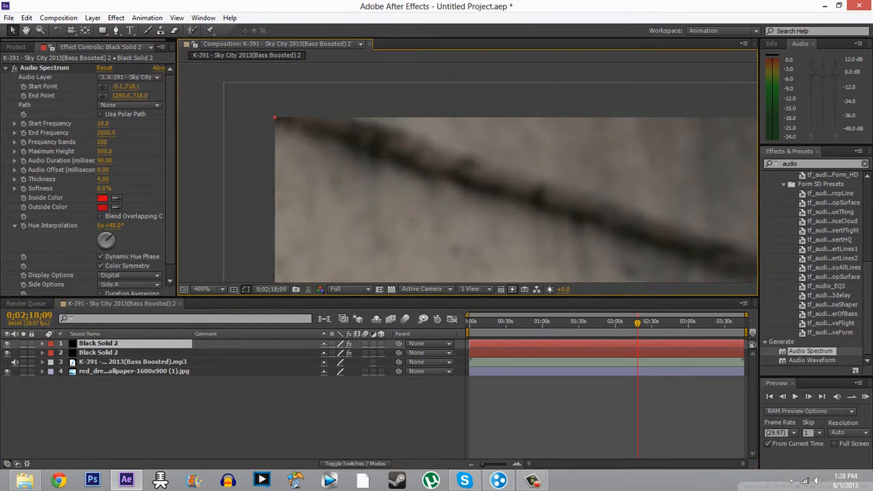
scroll(388, 175, down, 1)
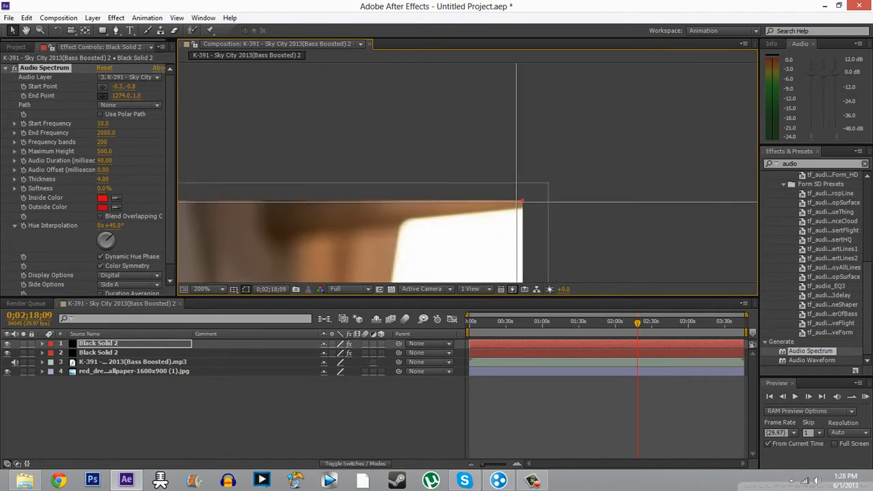
click(202, 289)
click(212, 92)
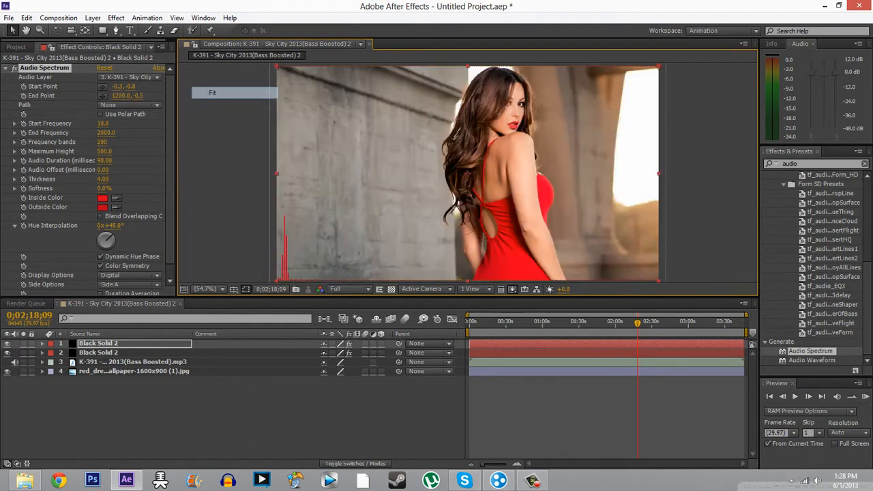
click(129, 285)
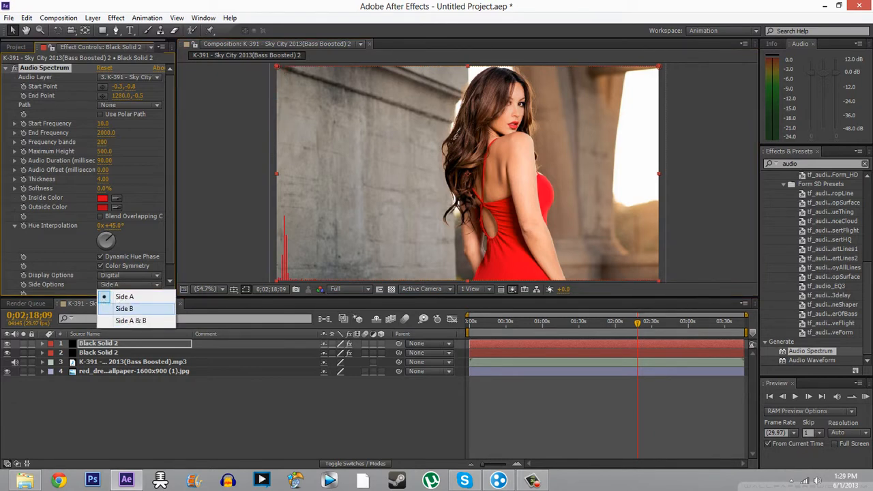
click(129, 308)
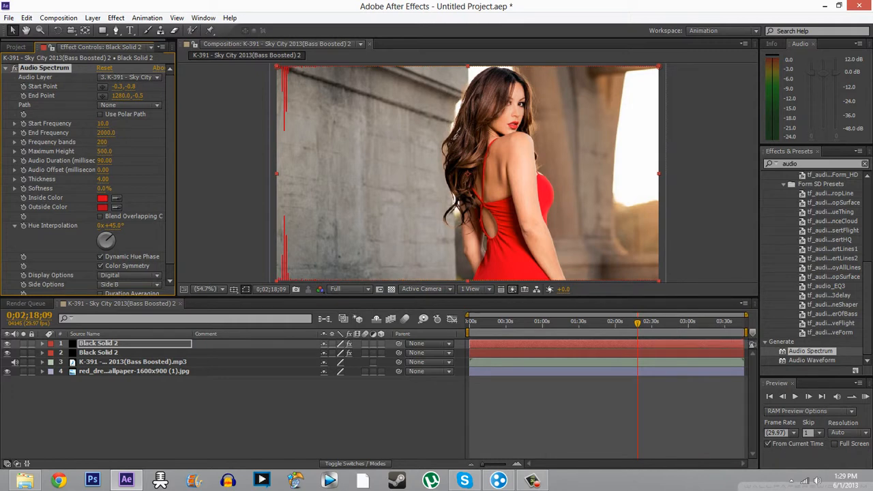
Step: Set the preview resolution to Half and RAM preview both spectrums from 0;02;13;11
drag(637, 323, 629, 323)
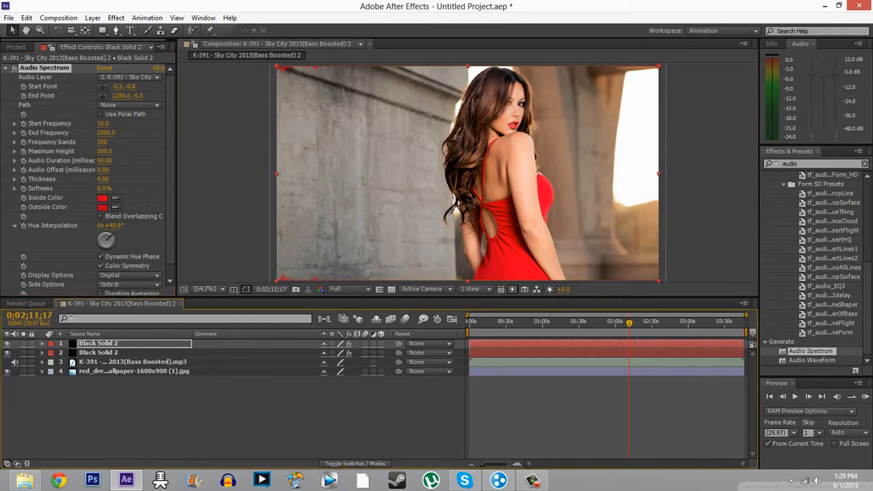
click(351, 289)
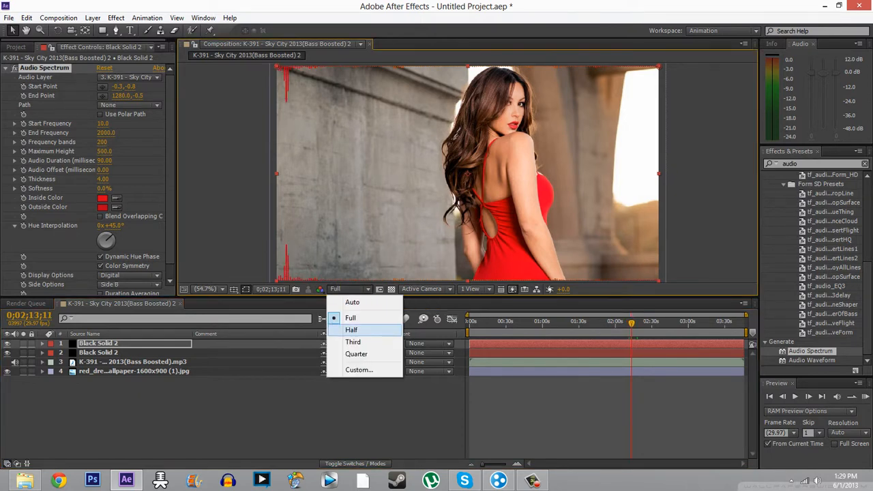
click(352, 329)
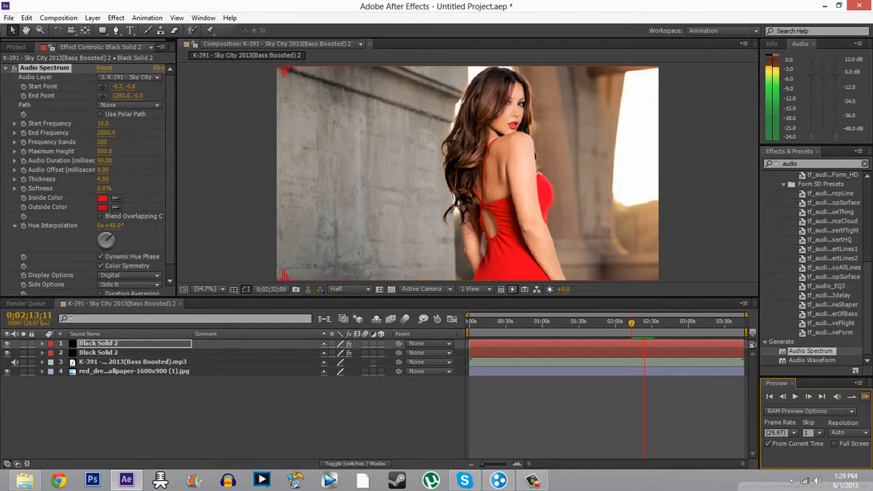
key(space)
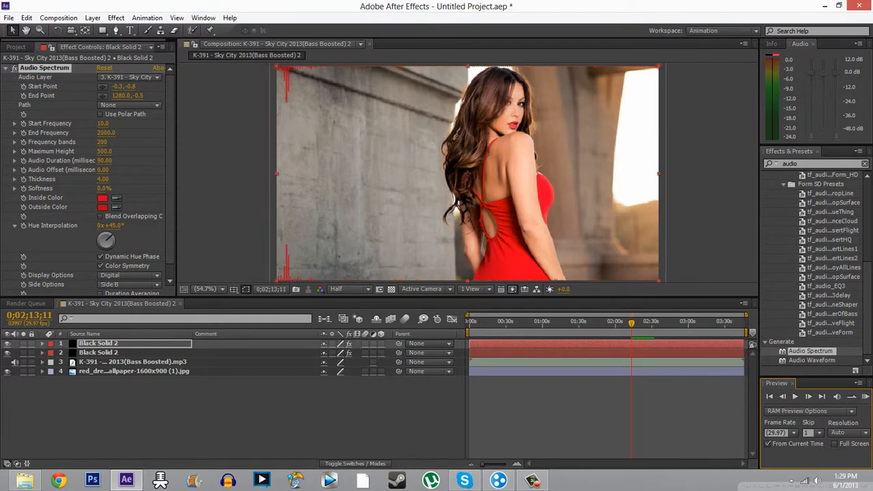